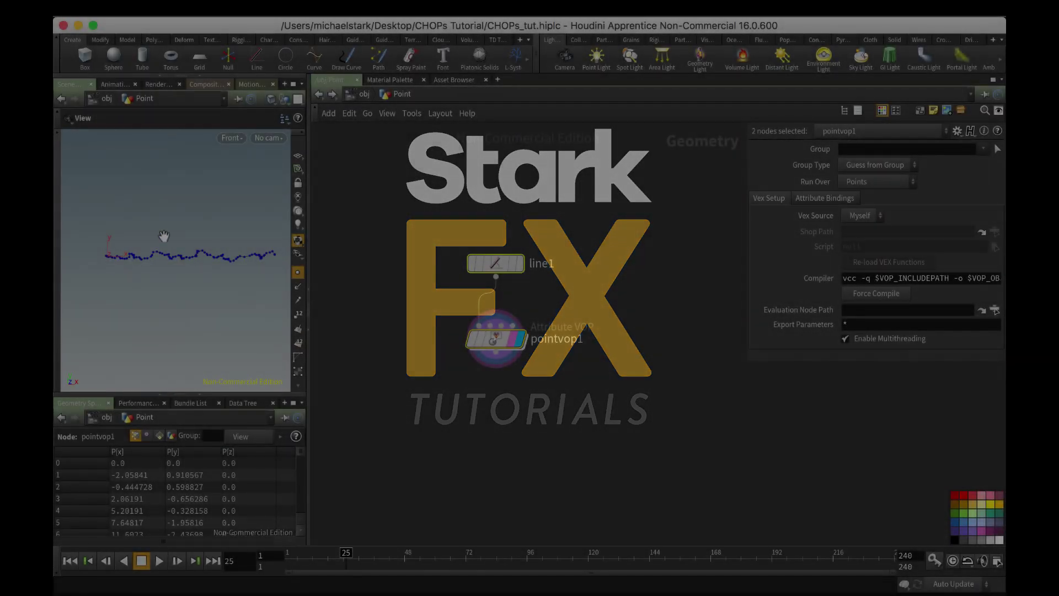
- Switch the viewport to perspective and display line1 to inspect the original straight line
scroll(188, 275, "up", 6)
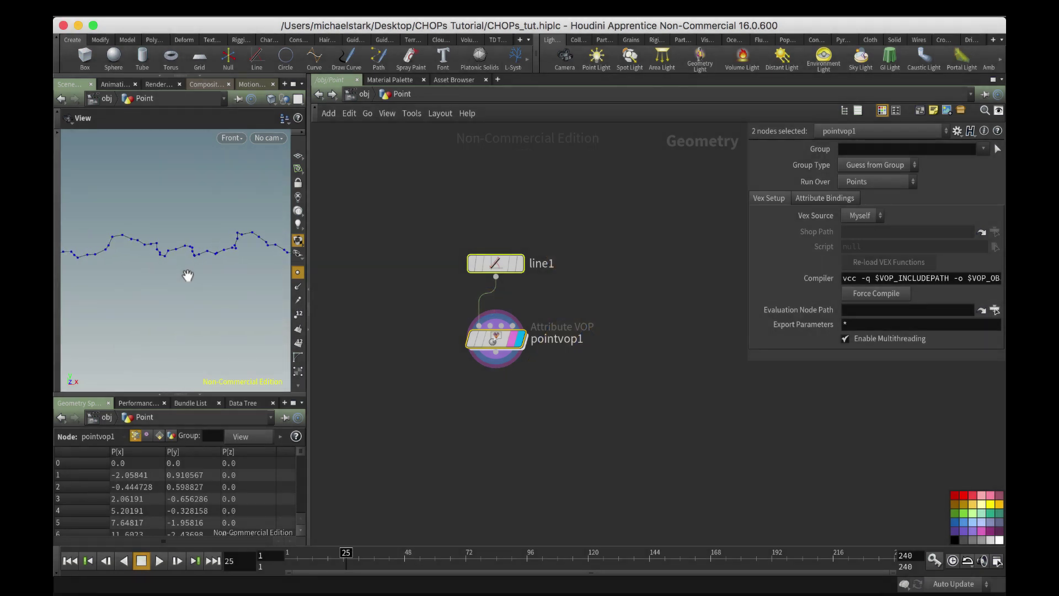
middle_click_drag(234, 260, 260, 286)
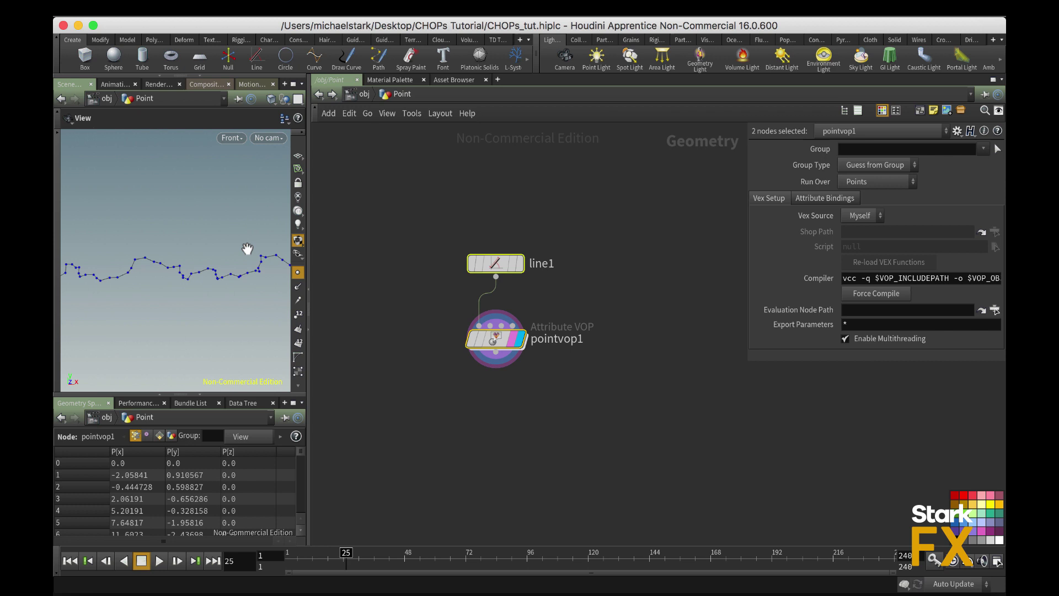
left_click(237, 137)
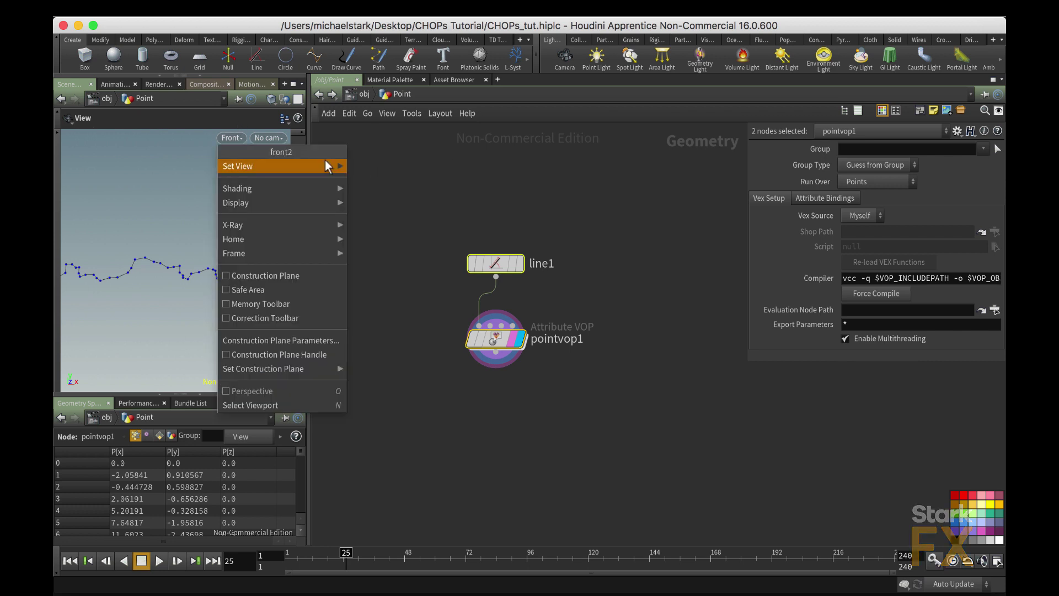
mouse_move(325, 165)
left_click(366, 167)
left_click_drag(208, 288, 239, 276)
left_click(519, 263)
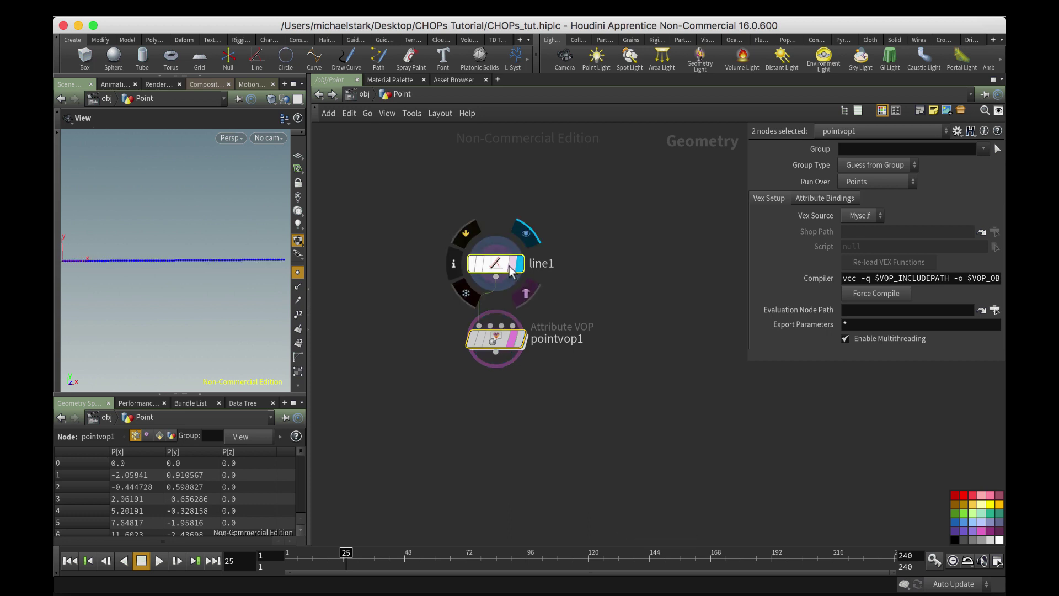
left_click_drag(240, 227, 225, 263)
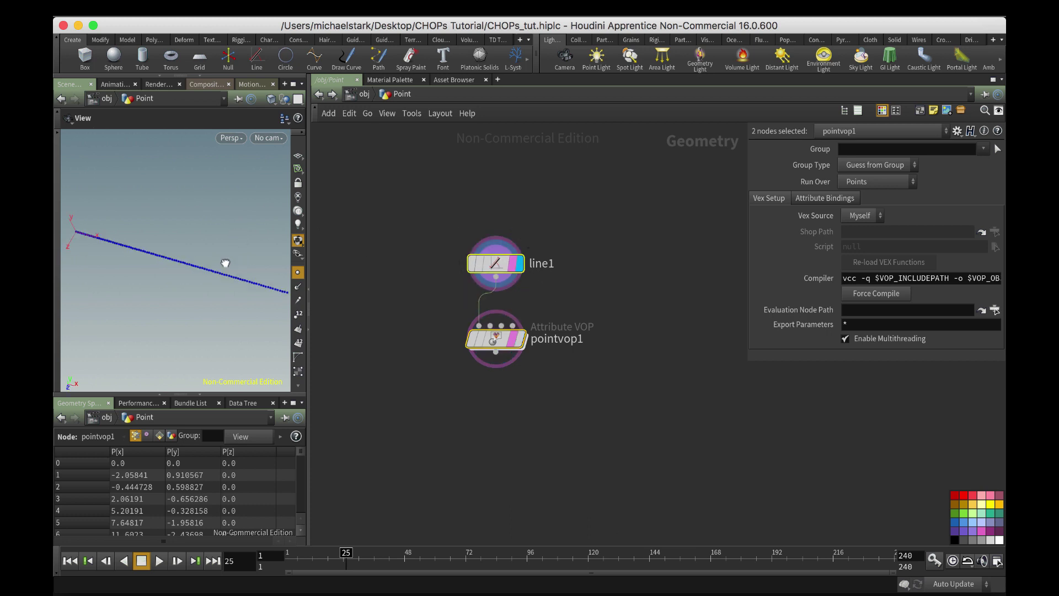
- Display pointvop1, enter its VEX network and examine the Anti-Aliased Noise settings, moving the floattovec1 node clear of the others
left_click(520, 340)
double_click(498, 339)
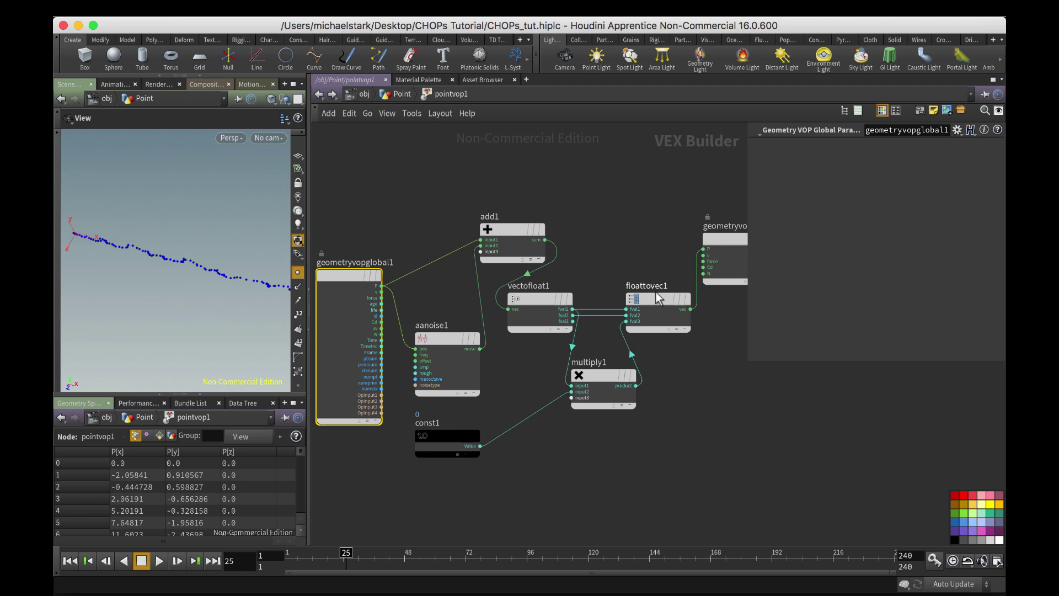
left_click_drag(656, 293, 645, 231)
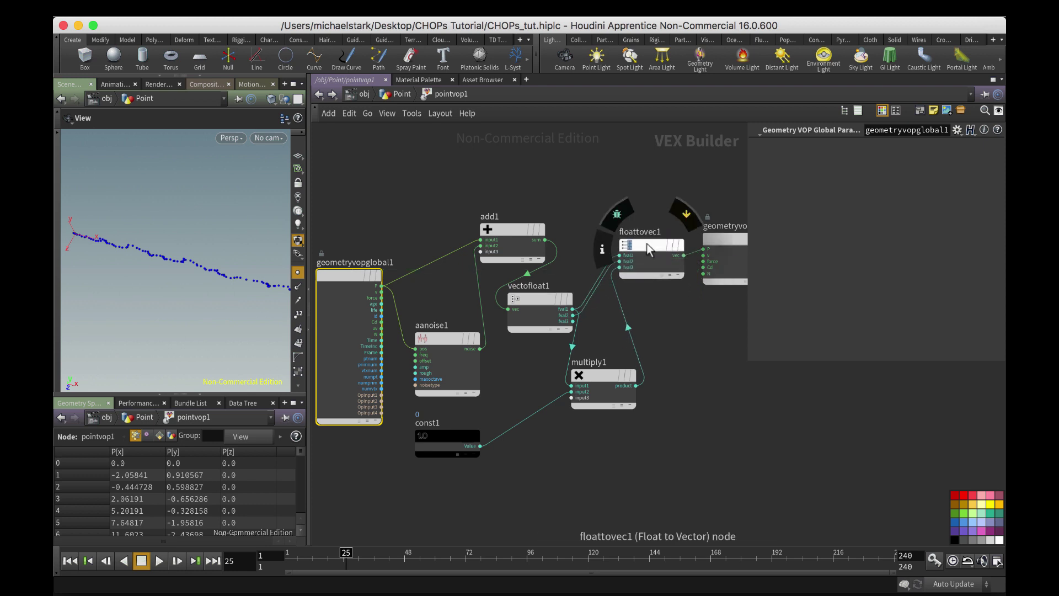
left_click(444, 335)
mouse_move(443, 335)
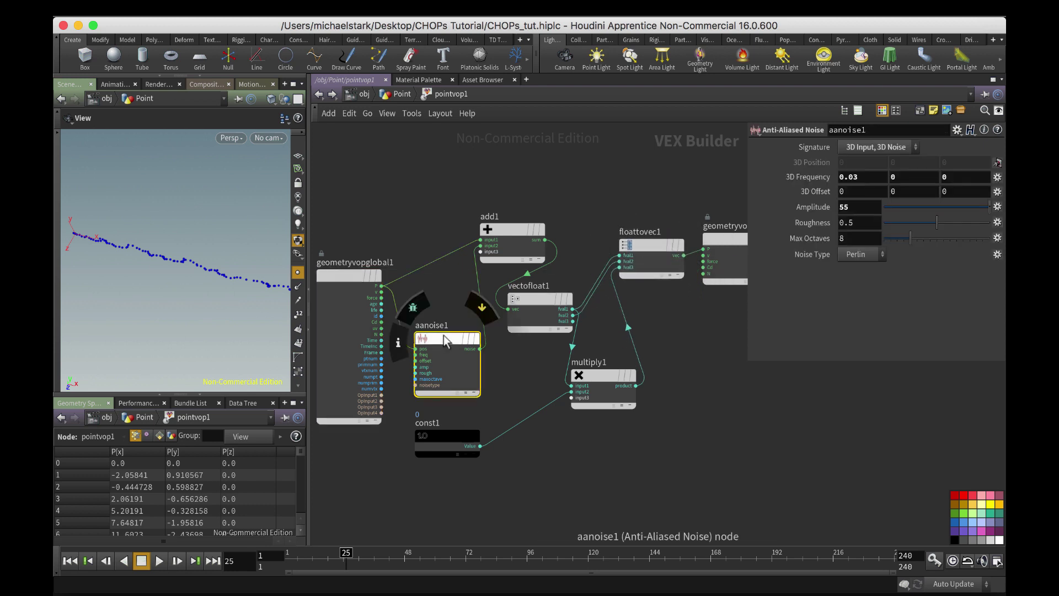
- Return to the Point geometry network and view the noisy line in the Front viewport
key("u")
left_click(239, 139)
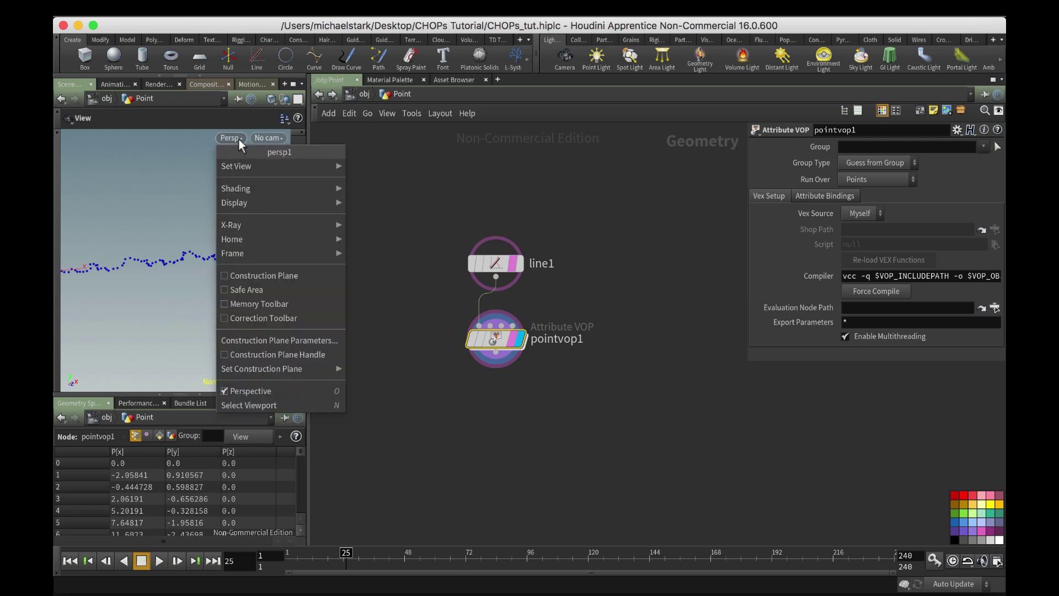
mouse_move(248, 166)
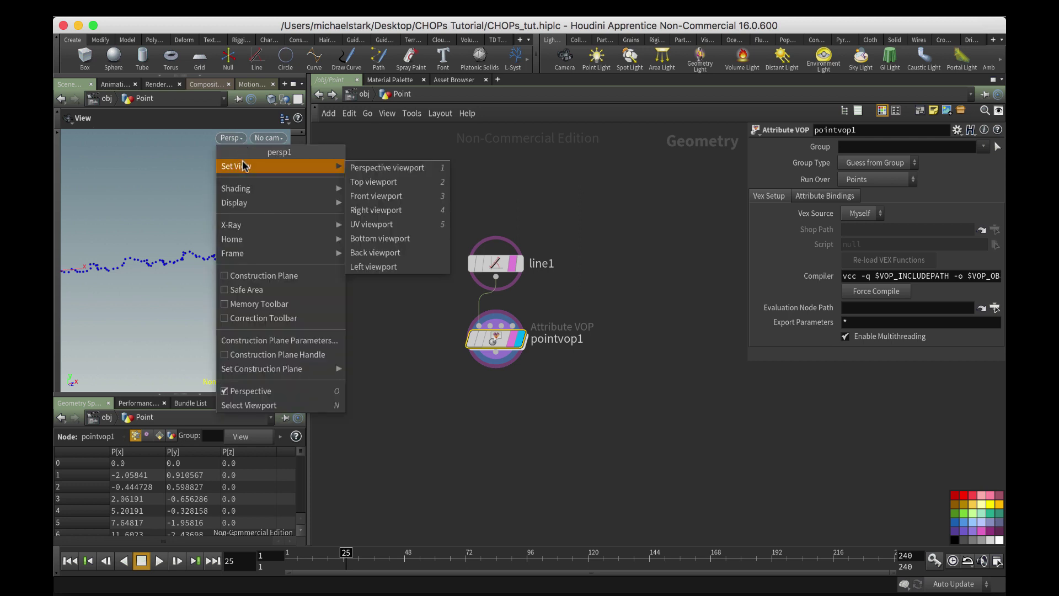
left_click(379, 196)
scroll(162, 249, "down", 4)
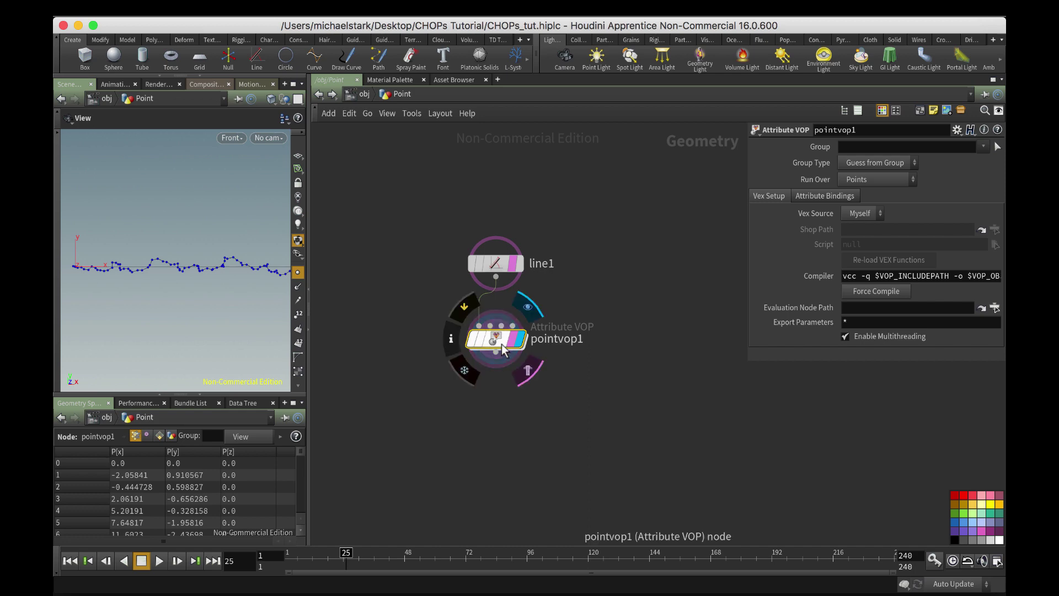
- Add a CHOP Network node and place it beside pointvop1
key("Tab")
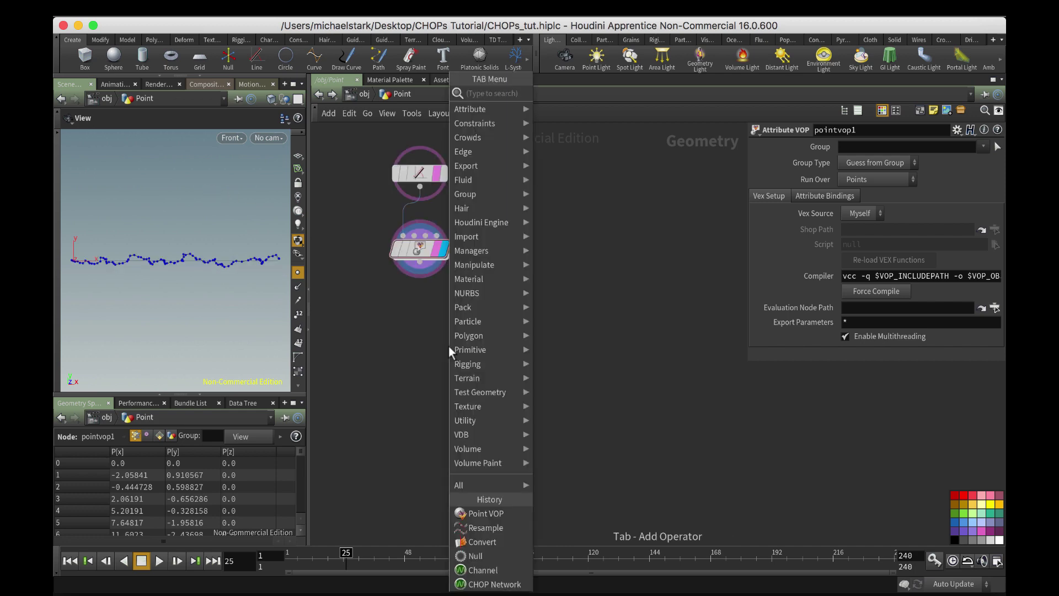
type("ch")
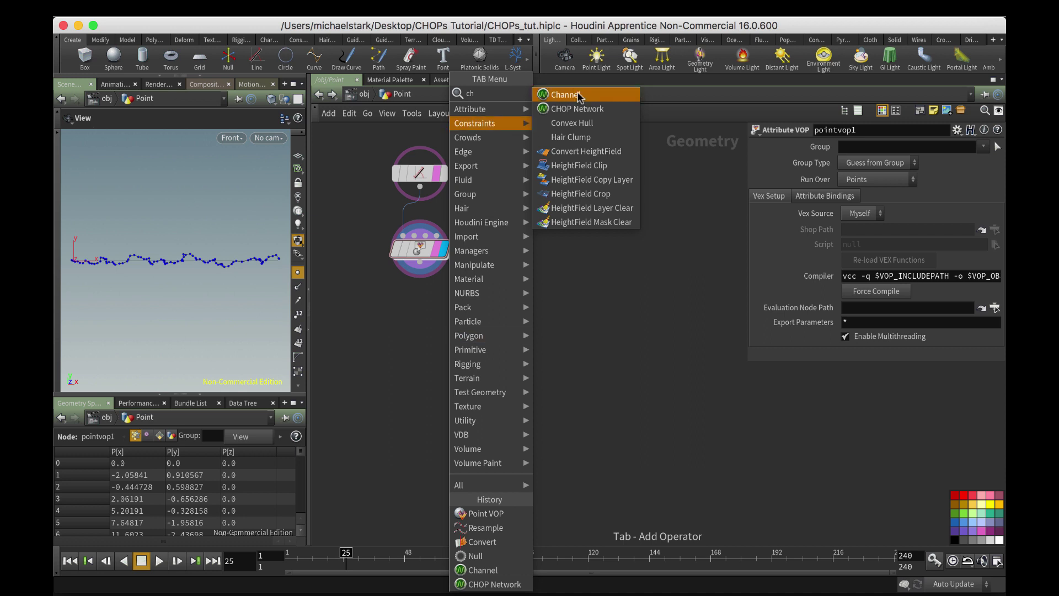
left_click(578, 109)
left_click(577, 344)
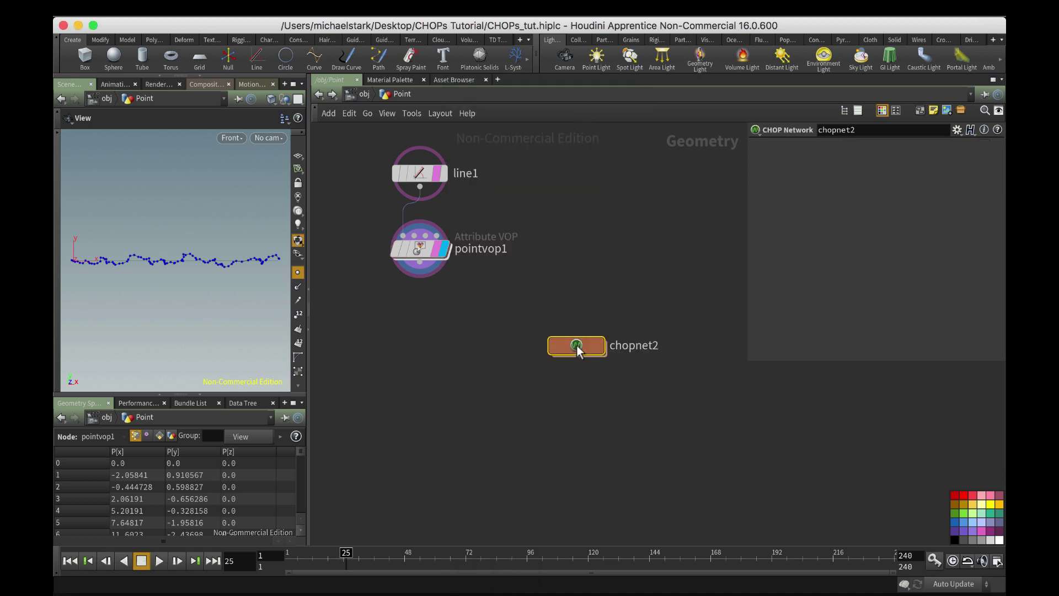
left_click_drag(577, 348, 602, 251)
- Add a Channel node below pointvop1 and feed it from pointvop1's output
key("Tab")
type("ch")
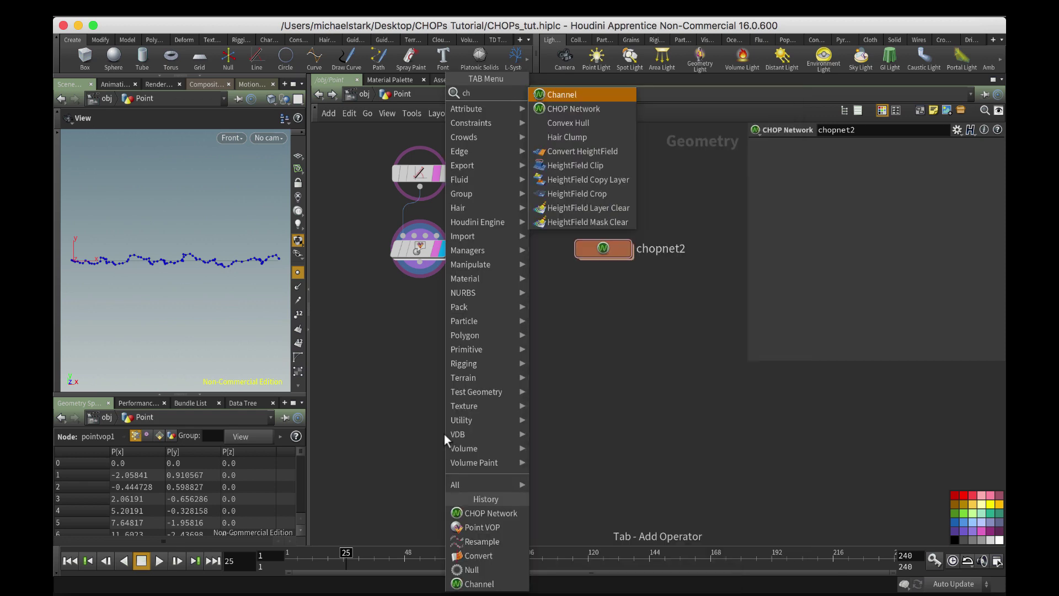
key("Return")
left_click(444, 435)
left_click_drag(445, 435, 422, 337)
- Add a Null node to the geometry network and name it OUT
key("Tab")
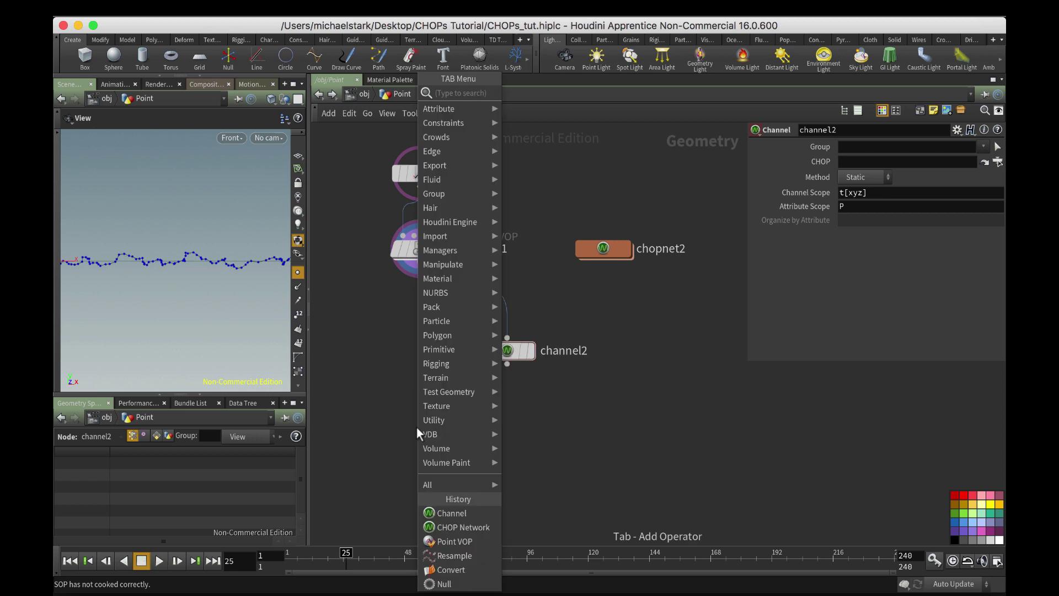
type("null")
key("Return")
left_click(417, 428)
left_click(457, 426)
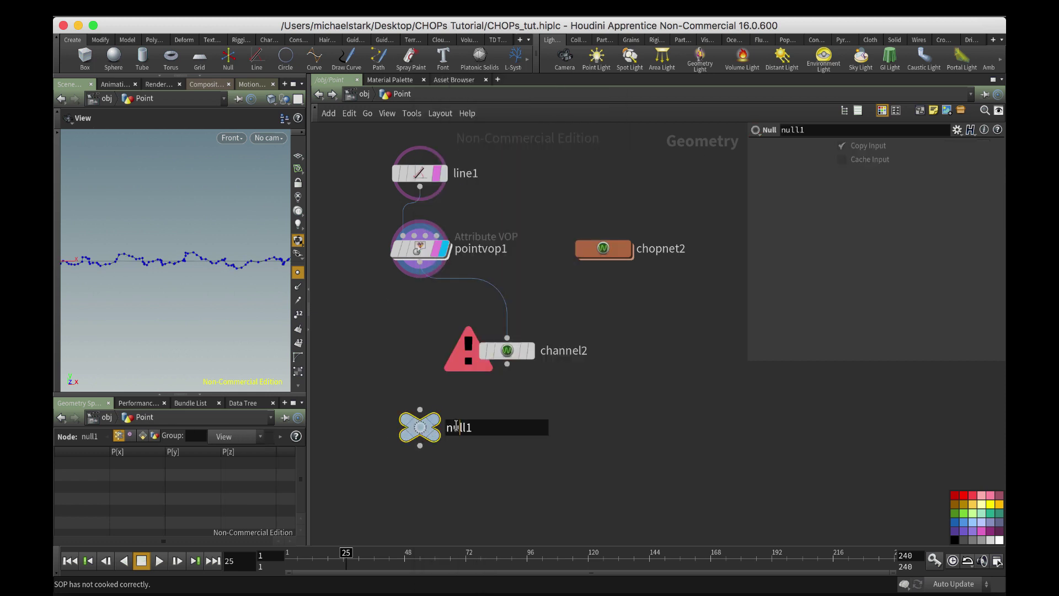
double_click(457, 425)
type("OUT")
key("Return")
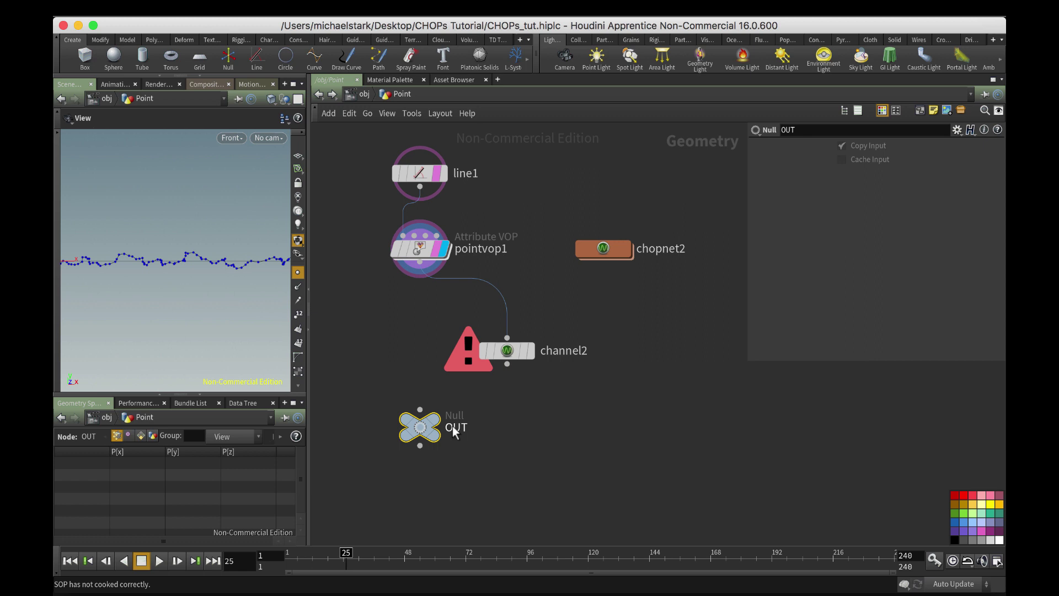
- Insert the OUT null between pointvop1 and the Channel node, moving the Channel node aside for space
left_click_drag(433, 427, 481, 274)
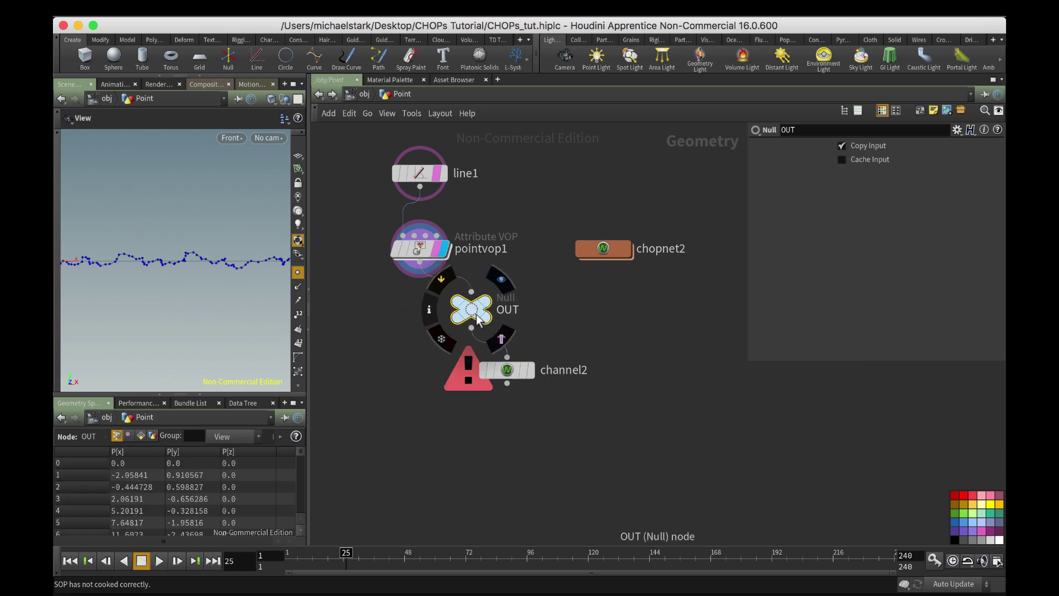
left_click_drag(513, 370, 552, 382)
mouse_move(489, 321)
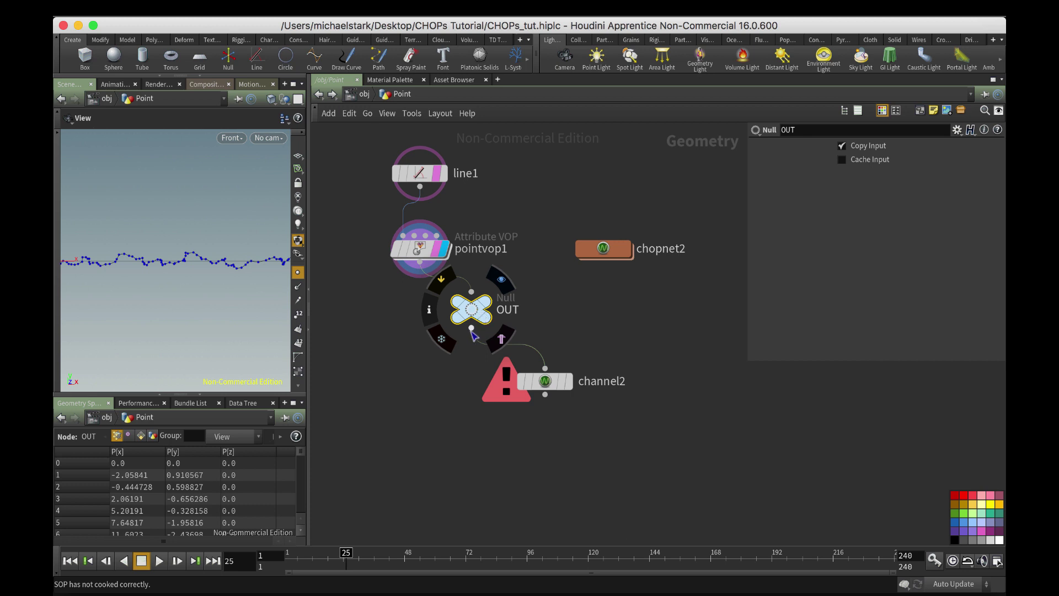
mouse_move(556, 383)
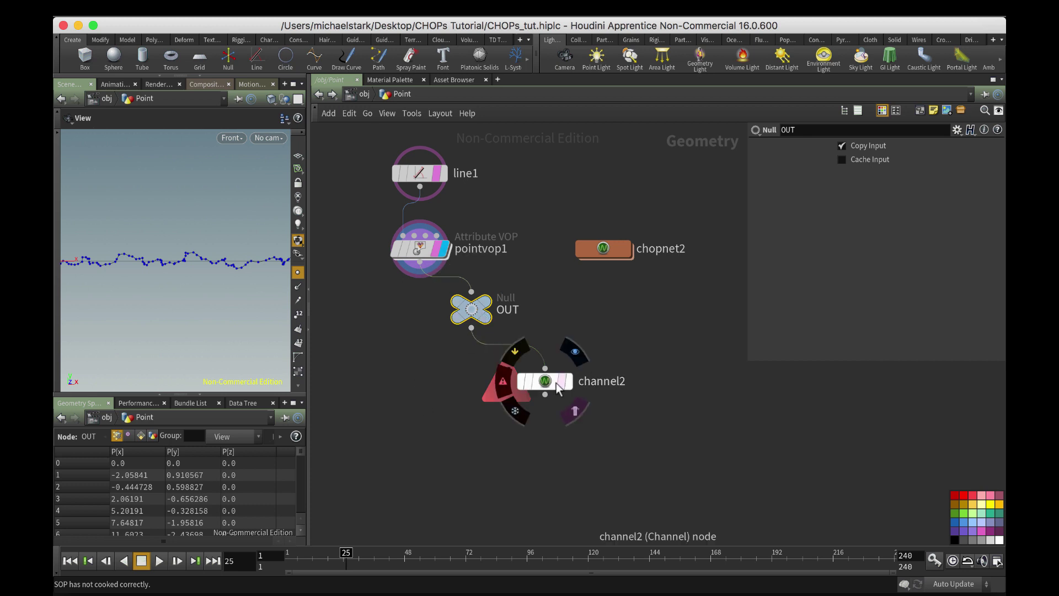
- Enter the new CHOP network and add a Geometry node
double_click(610, 247)
key("Tab")
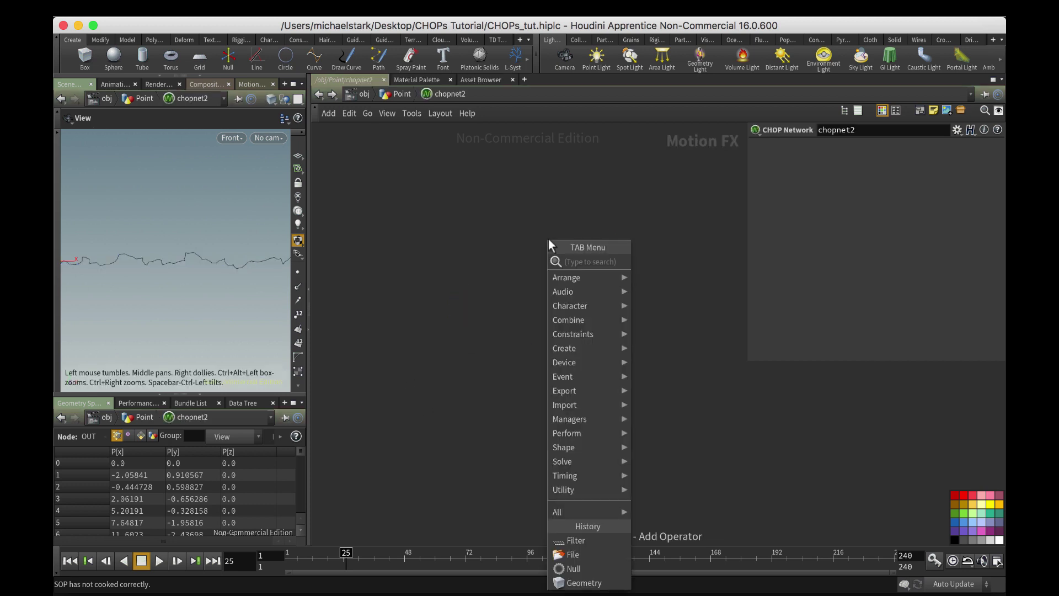
key("Escape")
left_click(549, 239)
left_click_drag(549, 239, 487, 229)
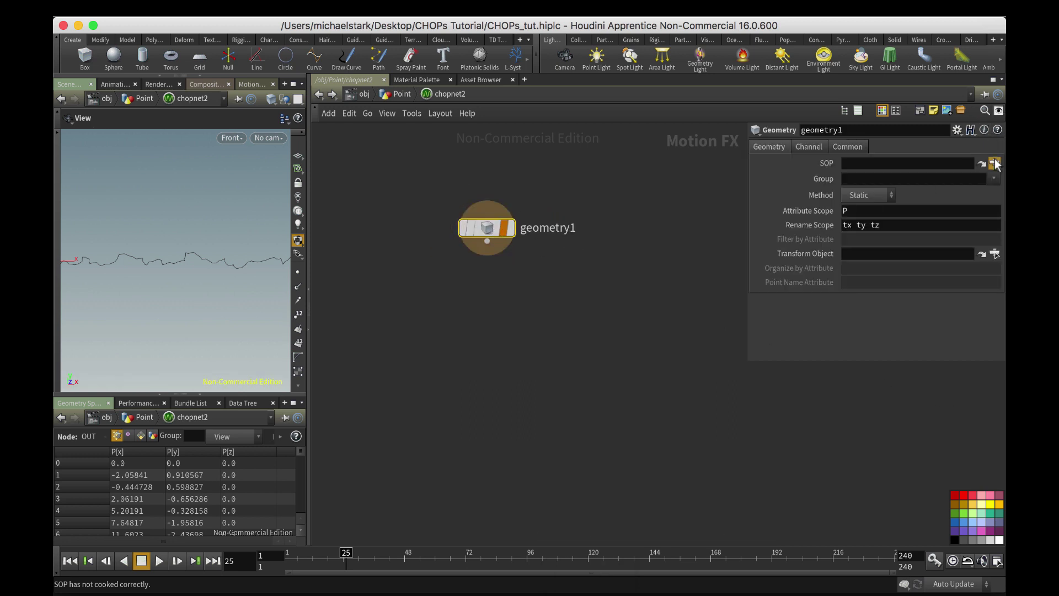
- Set the Geometry node's SOP to /obj/Point/OUT
left_click(995, 163)
left_click_drag(930, 49, 739, 224)
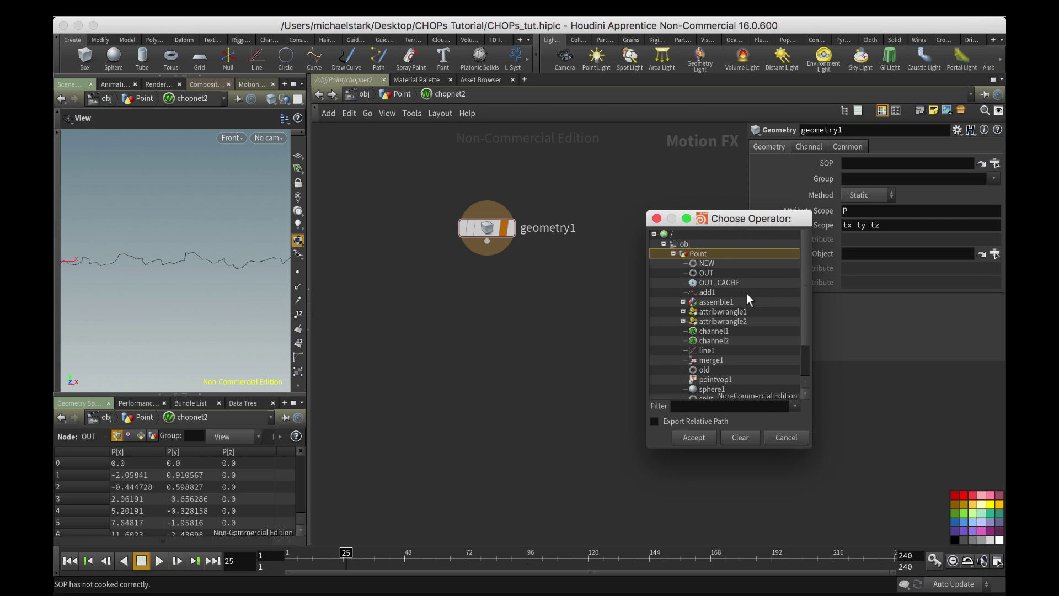
left_click(703, 272)
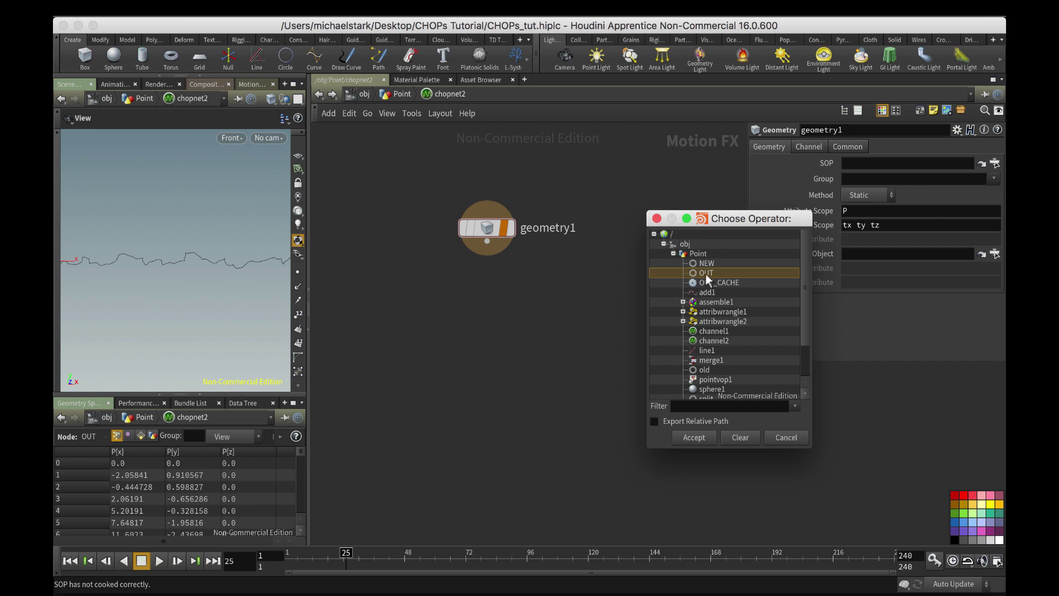
double_click(706, 273)
- Add a Null node below the Geometry node, name it SMOOV and colour it light green
key("Tab")
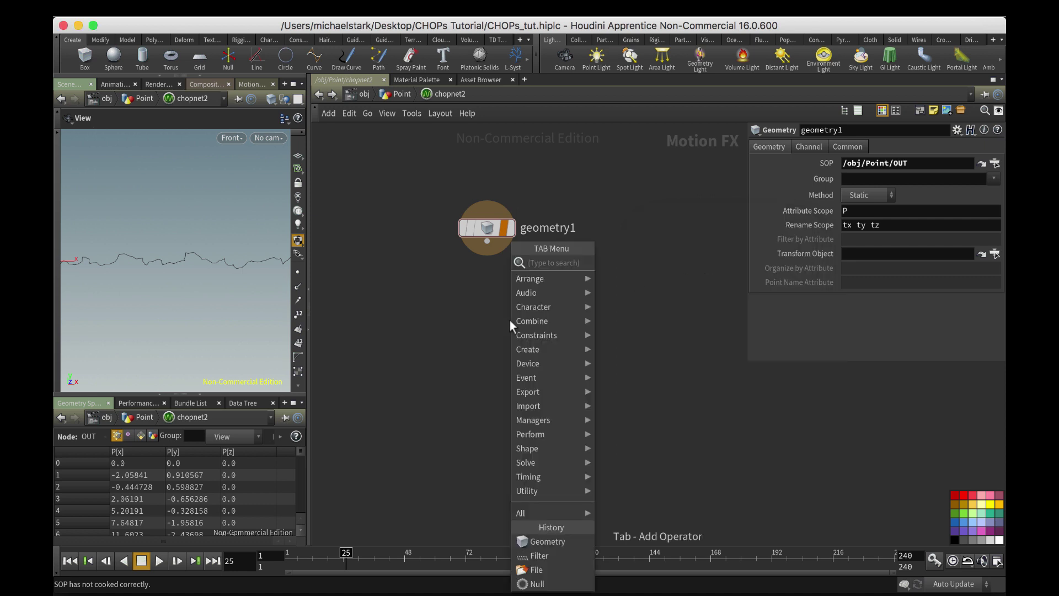
type("NUL")
key("Return")
left_click(510, 320)
left_click_drag(510, 323, 489, 387)
double_click(539, 382)
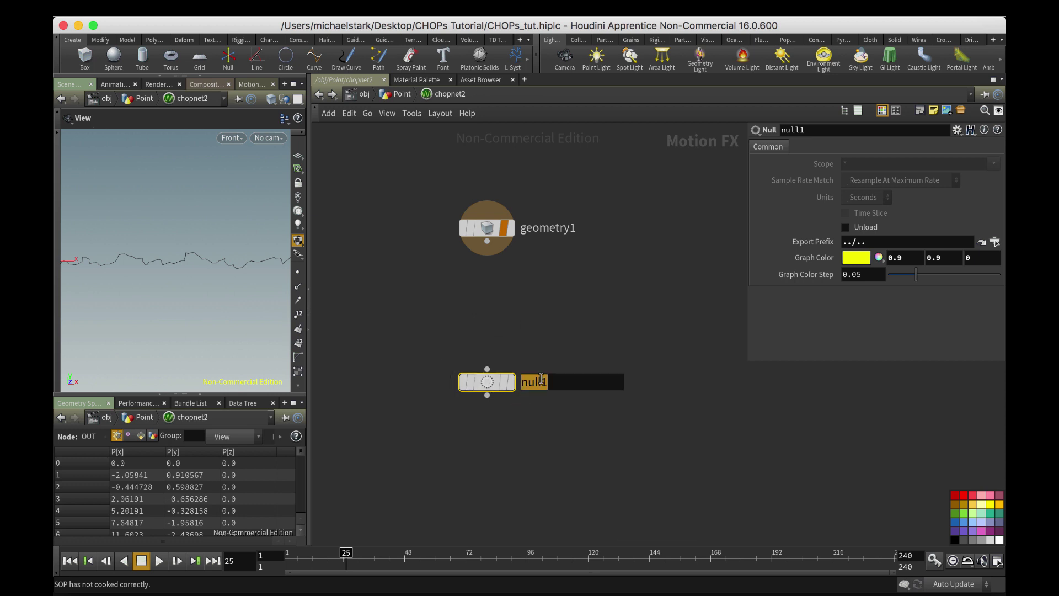
type("OUT_SMOOV")
double_click(540, 378)
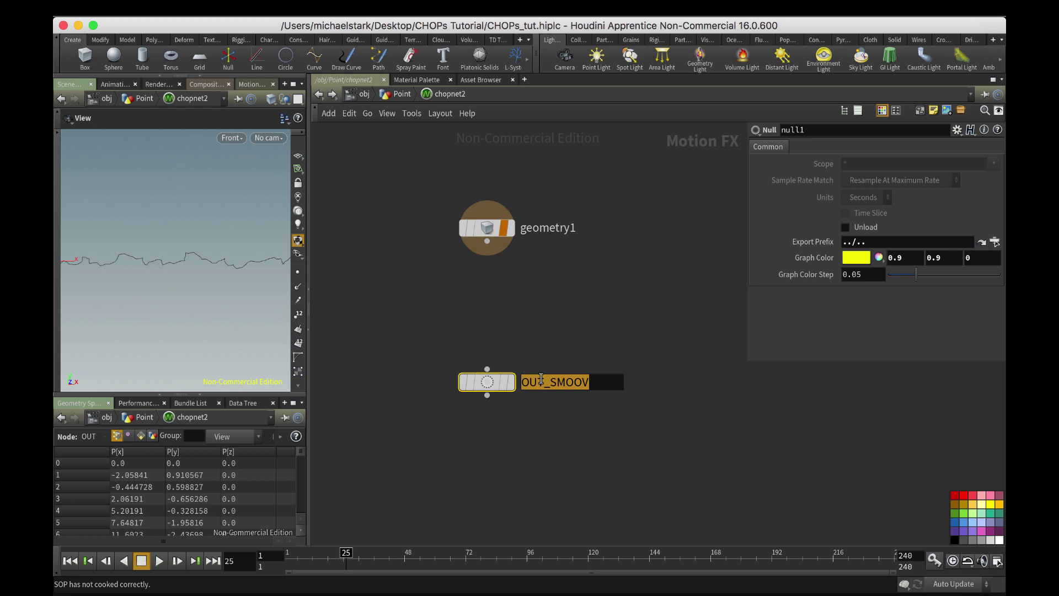
type("SMOOV")
key("Return")
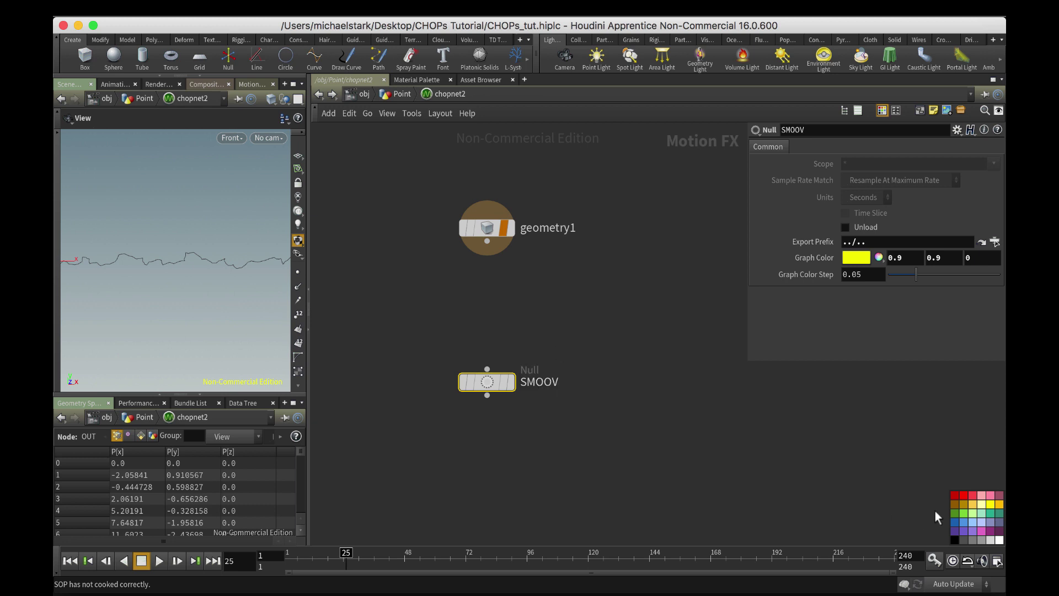
left_click(973, 515)
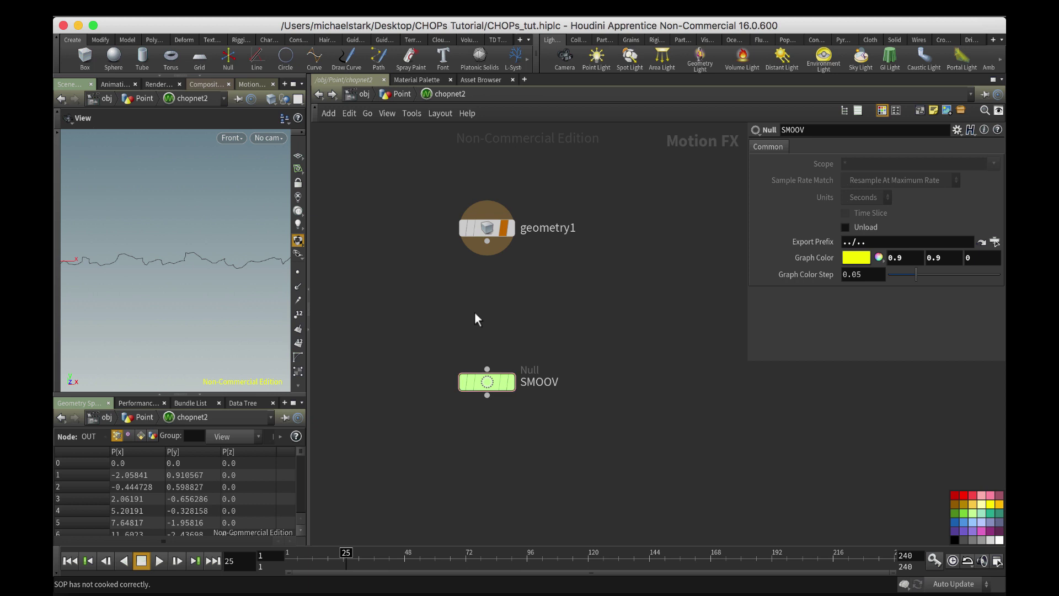
- Add a Filter node below the Geometry node and connect the Geometry node's output to it
key("Tab")
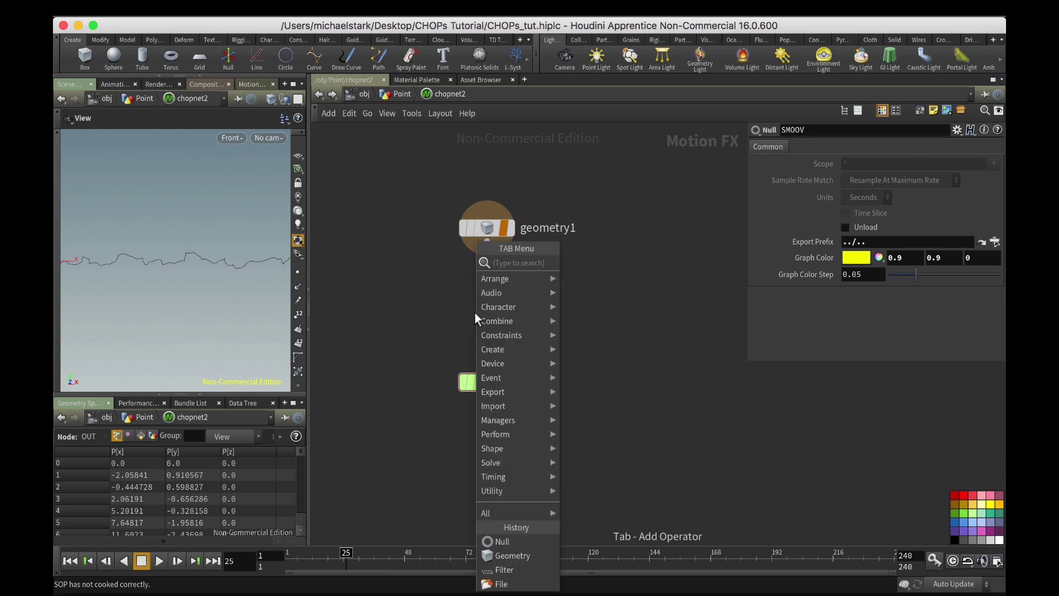
type("filter")
key("Return")
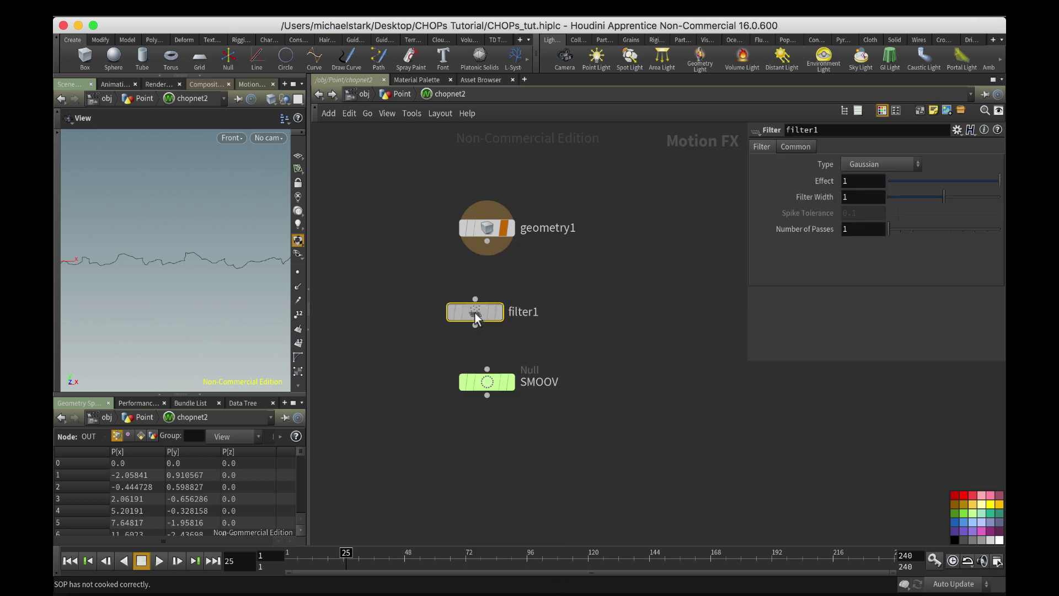
left_click(488, 291)
left_click(487, 243)
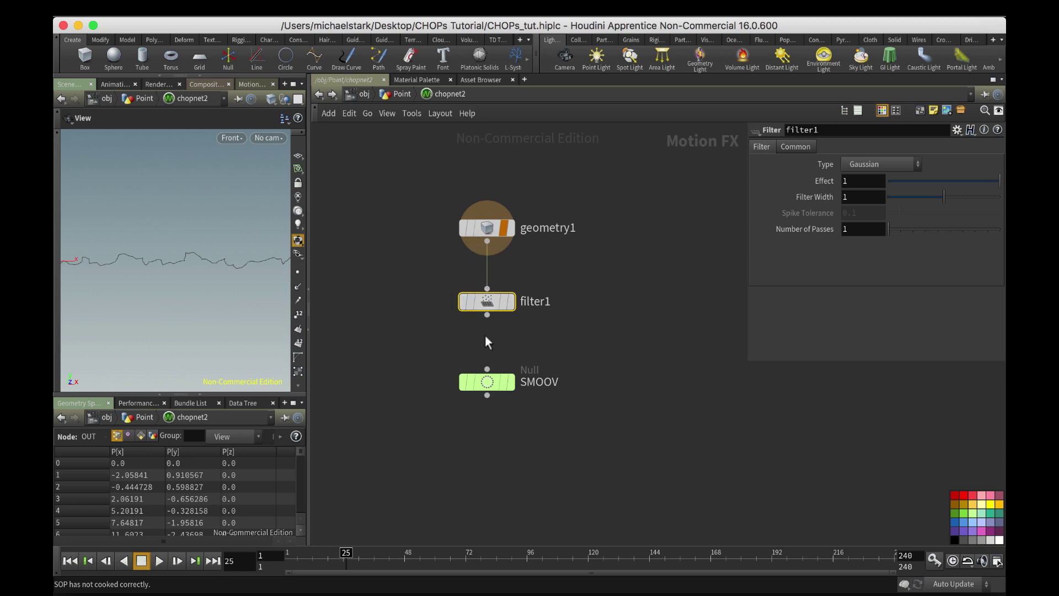
- With points shown in the viewport, wire the Filter node into the SMOOV null and set that null as the displayed output
left_click(298, 273)
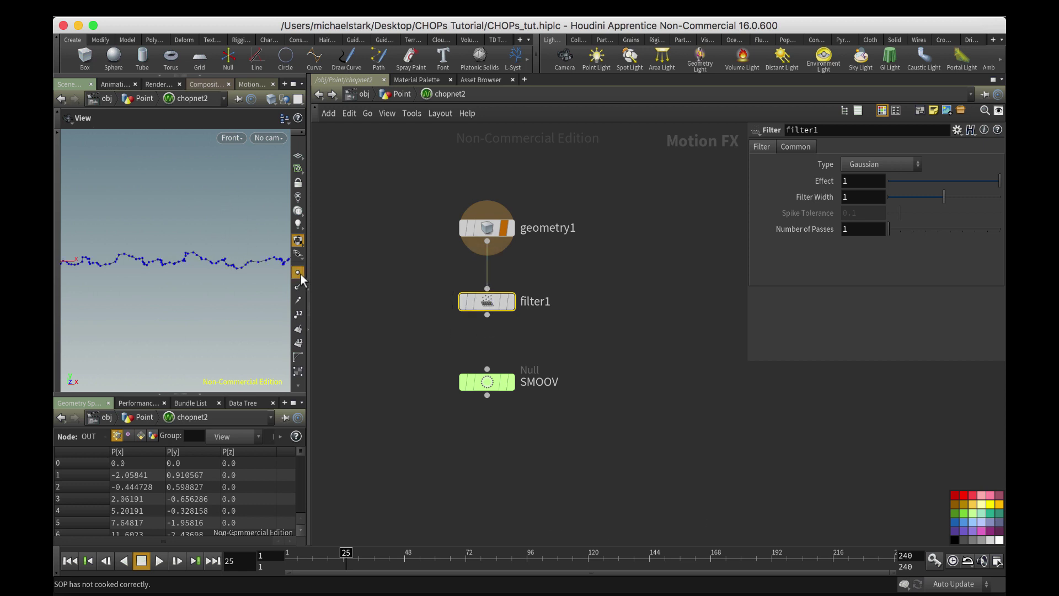
left_click(486, 315)
left_click(485, 352)
left_click(508, 381)
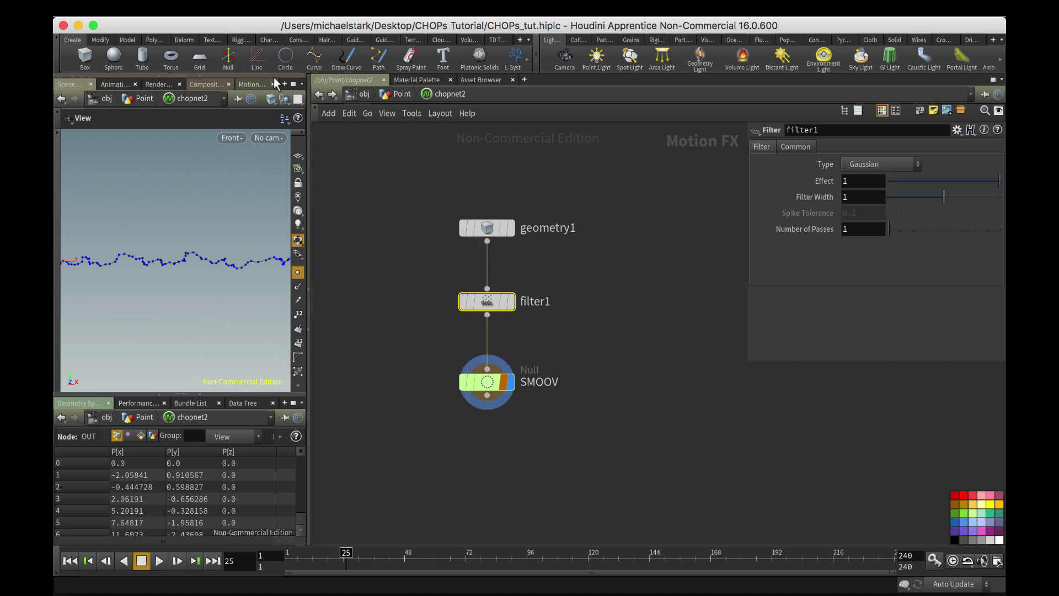
- In the Point network, display the Channel node below OUT, set its CHOP to /obj/Point/chopnet2/SMOOV and align it under the OUT null
left_click(319, 93)
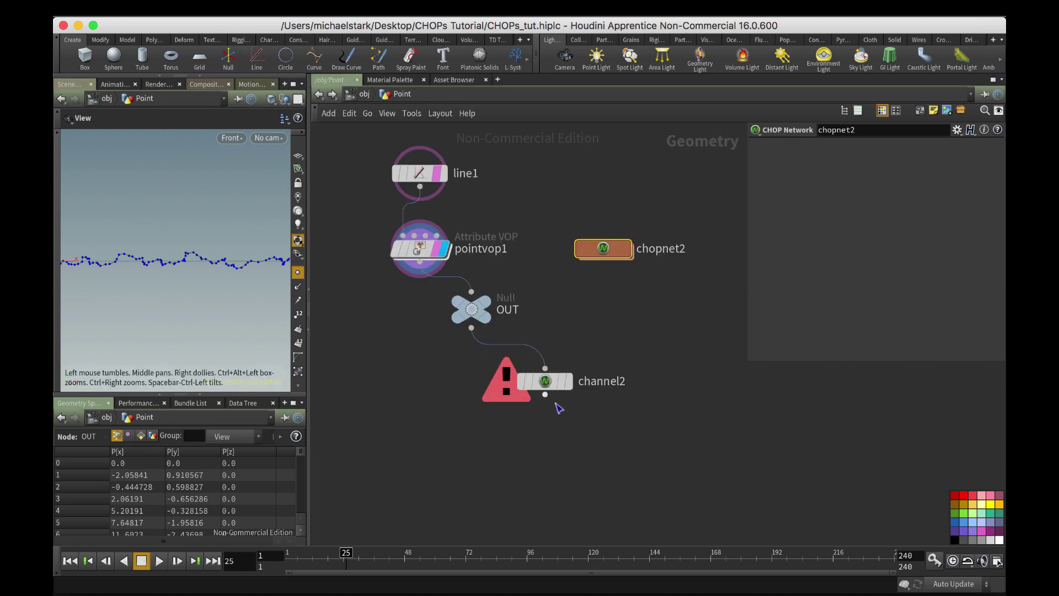
left_click(568, 386)
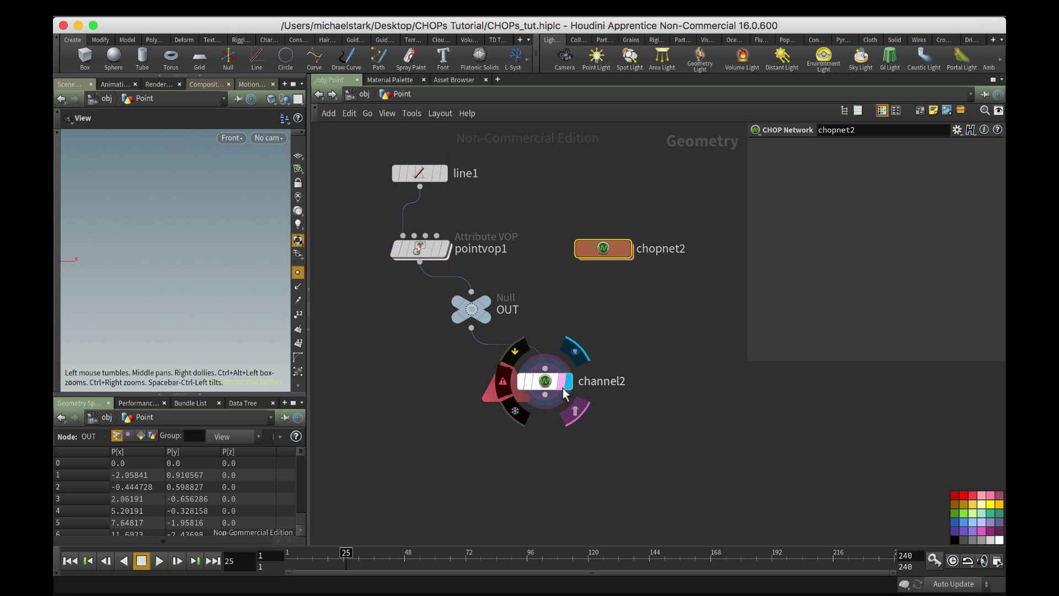
left_click(565, 390)
left_click(998, 162)
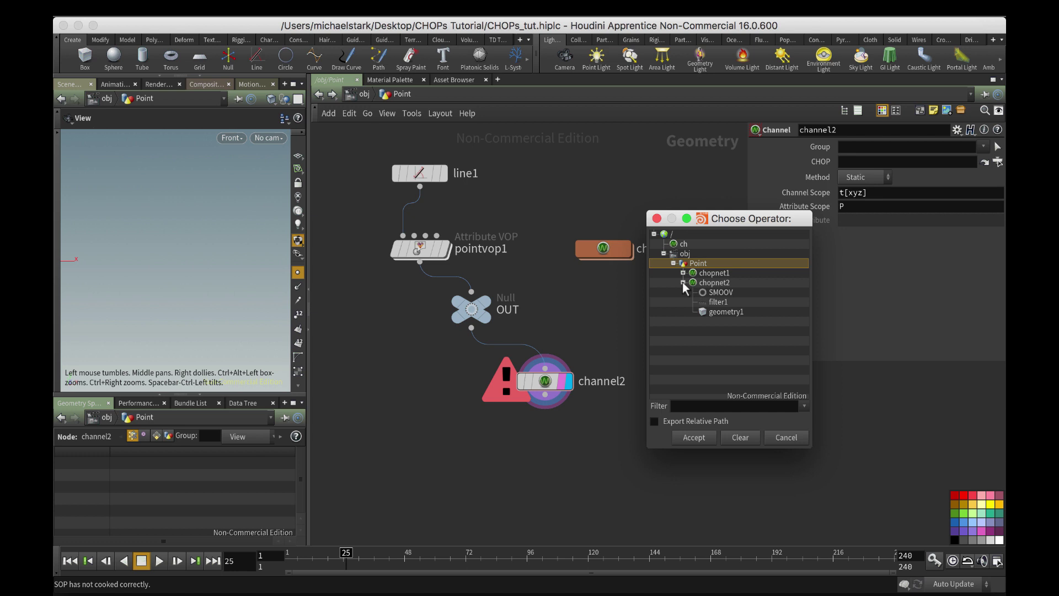
double_click(721, 292)
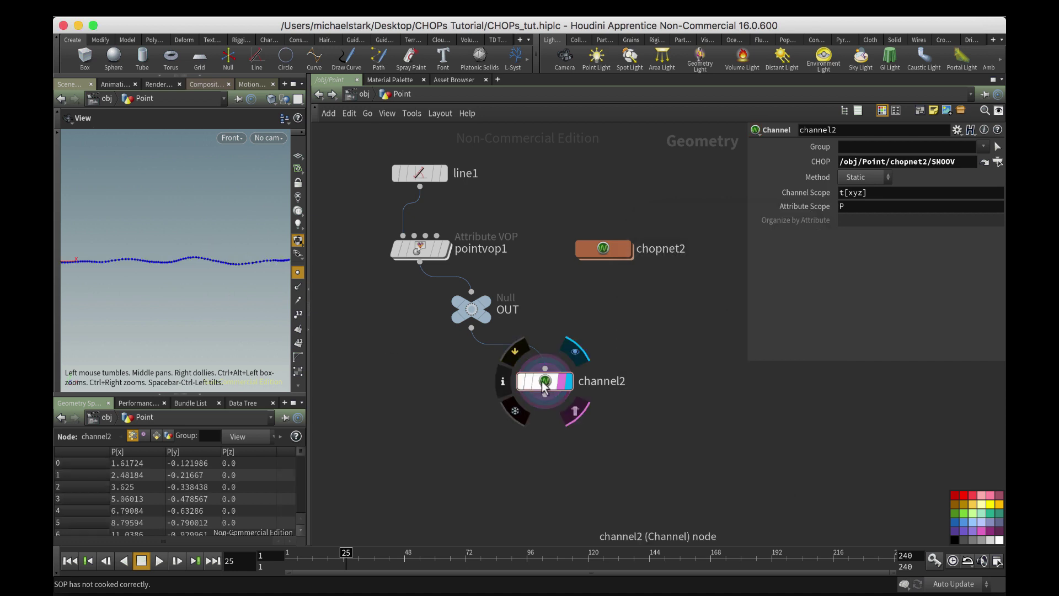
left_click_drag(542, 386, 468, 389)
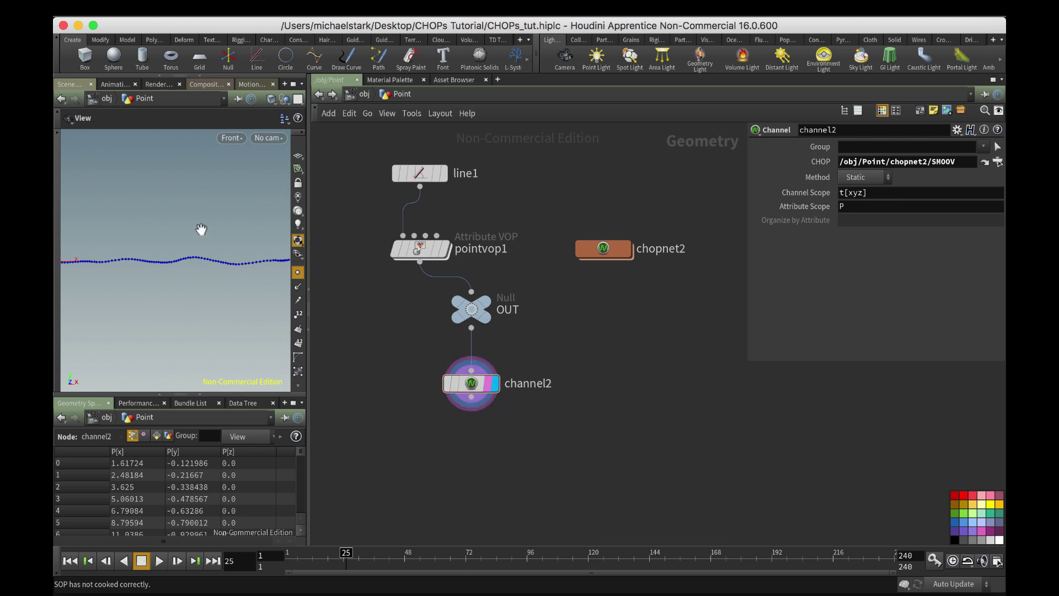
- Inside chopnet2, set the first Filter node's type to Sharpen and its Effect to 0
double_click(606, 252)
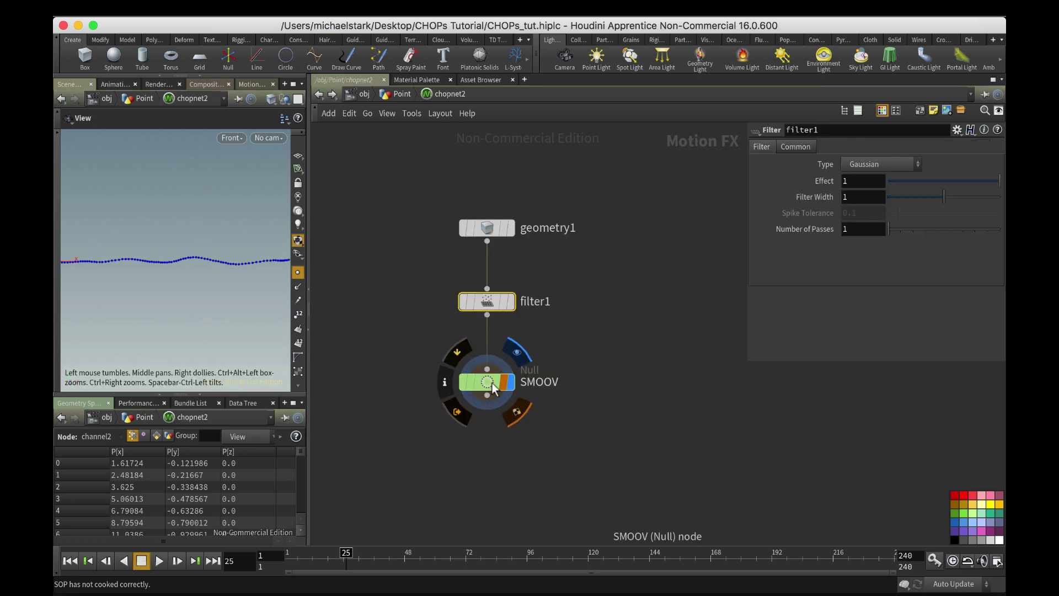
left_click(869, 165)
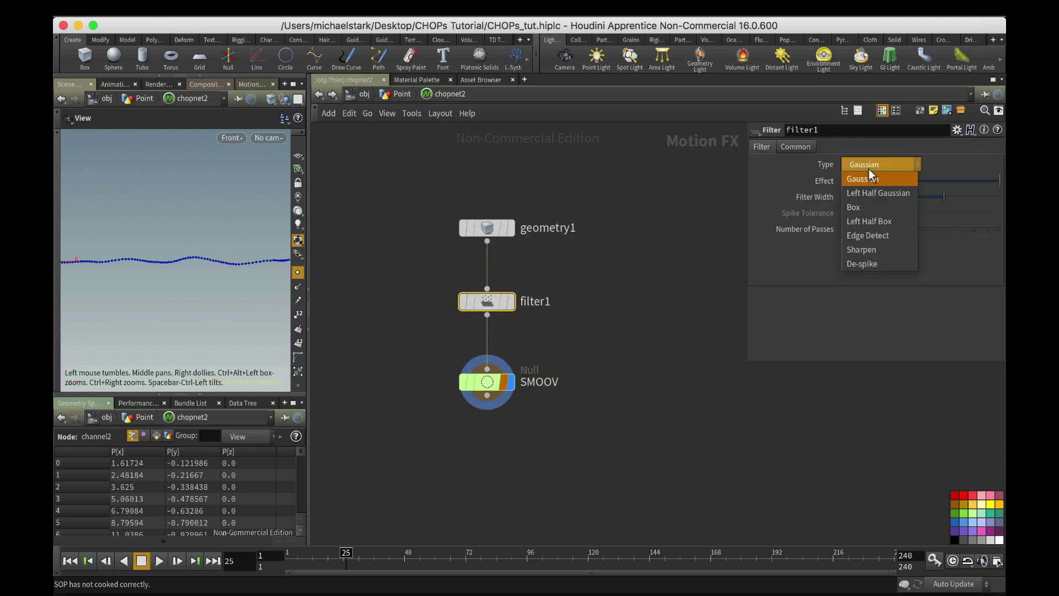
left_click(873, 248)
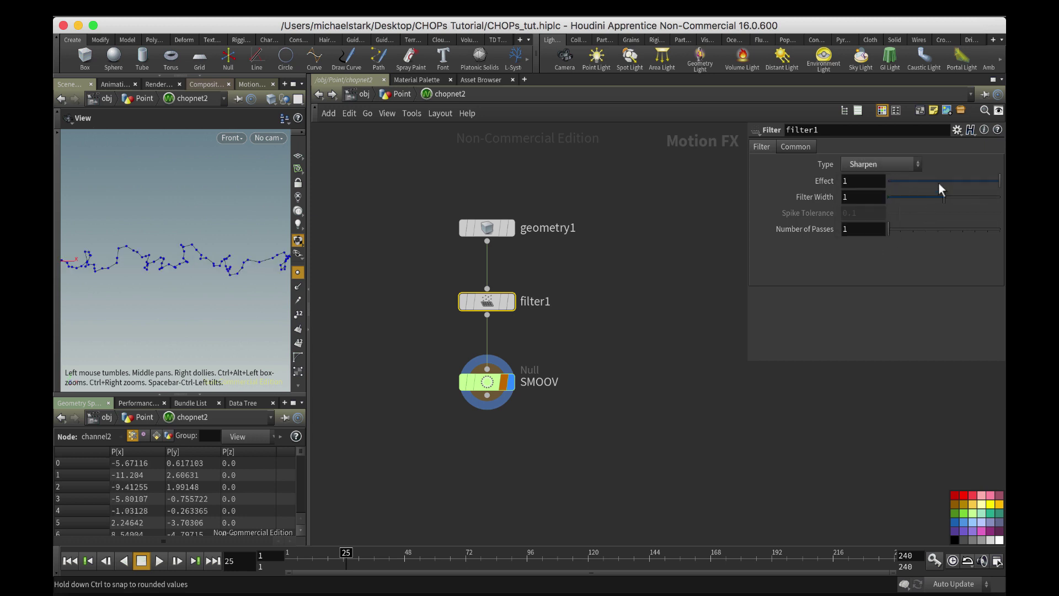
left_click_drag(938, 182, 868, 171)
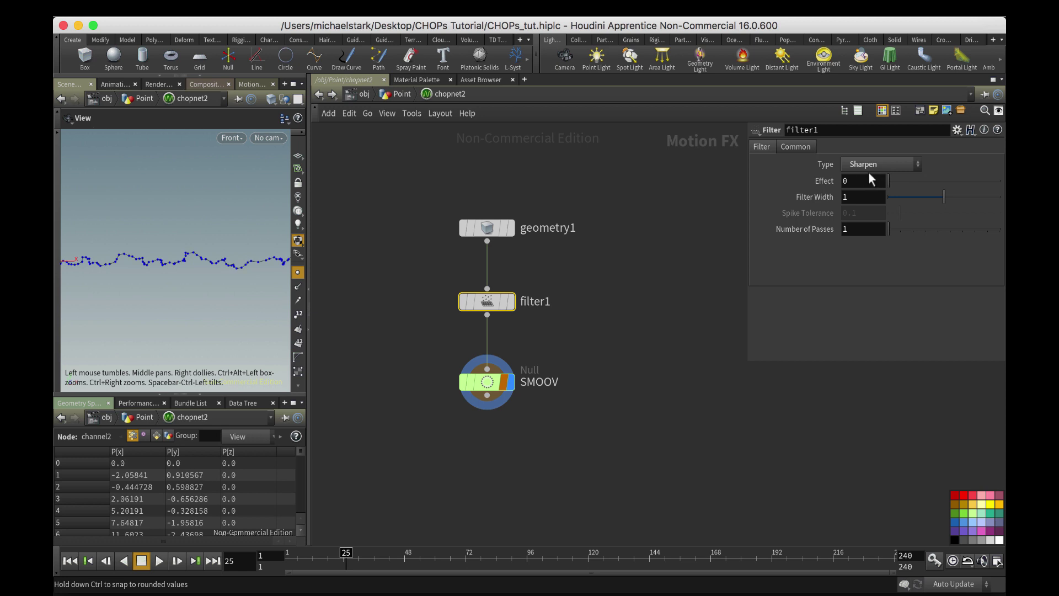
- Insert a second Filter node between the first Filter and SMOOV, set its Effect to 0.57, and return to the Point network
left_click_drag(504, 386, 503, 427)
key("Tab")
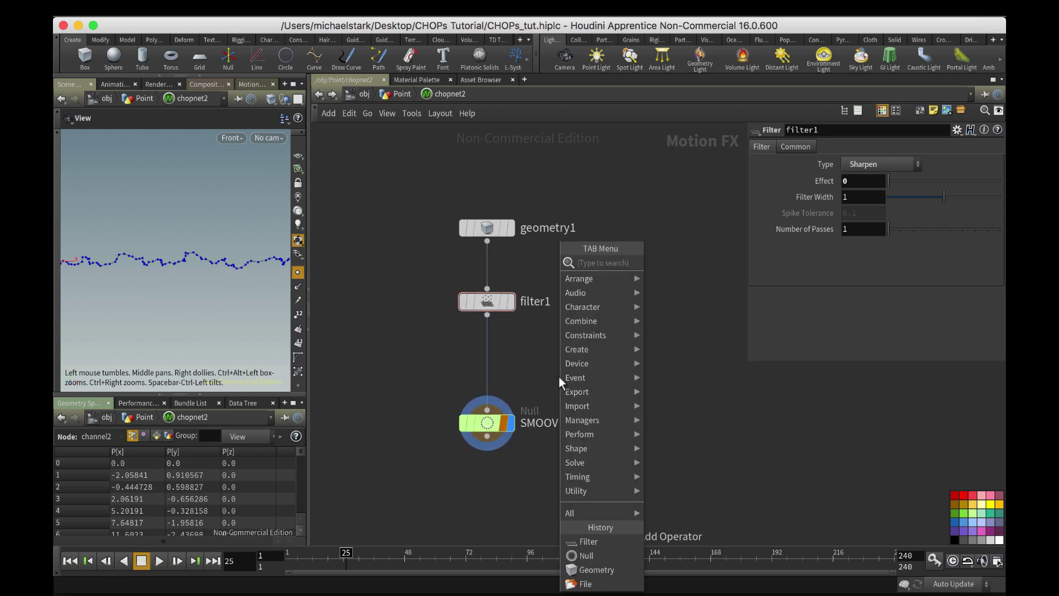
type("fil")
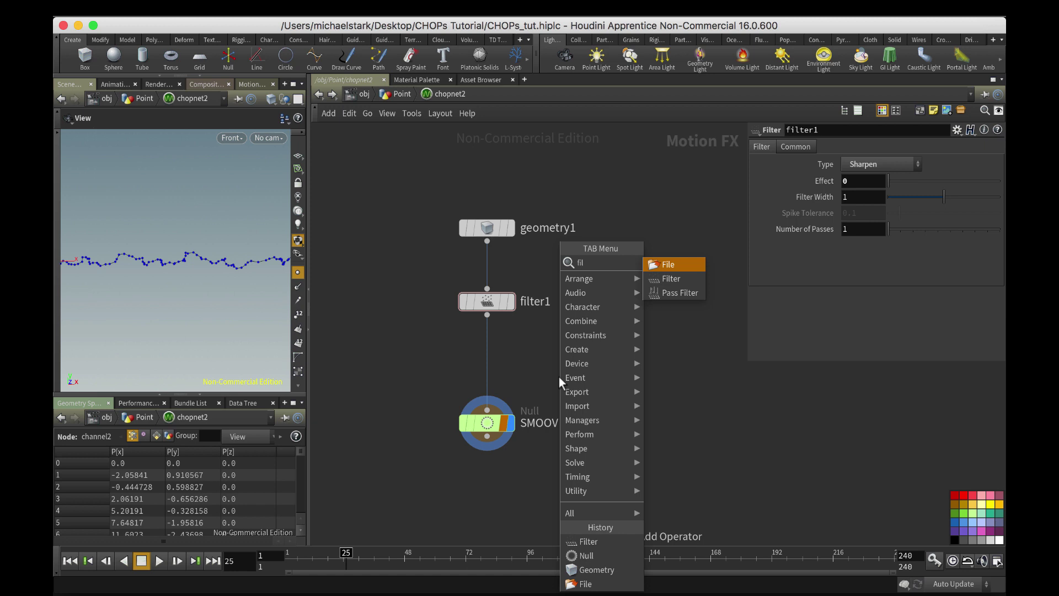
key("Down")
key("Return")
left_click(483, 369)
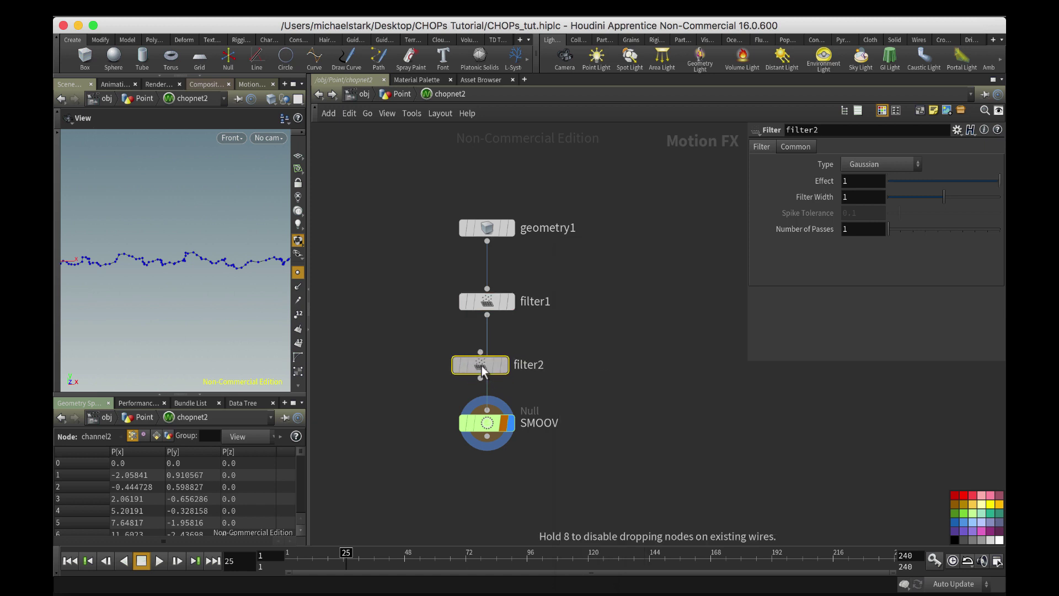
left_click_drag(999, 181, 951, 180)
left_click(316, 96)
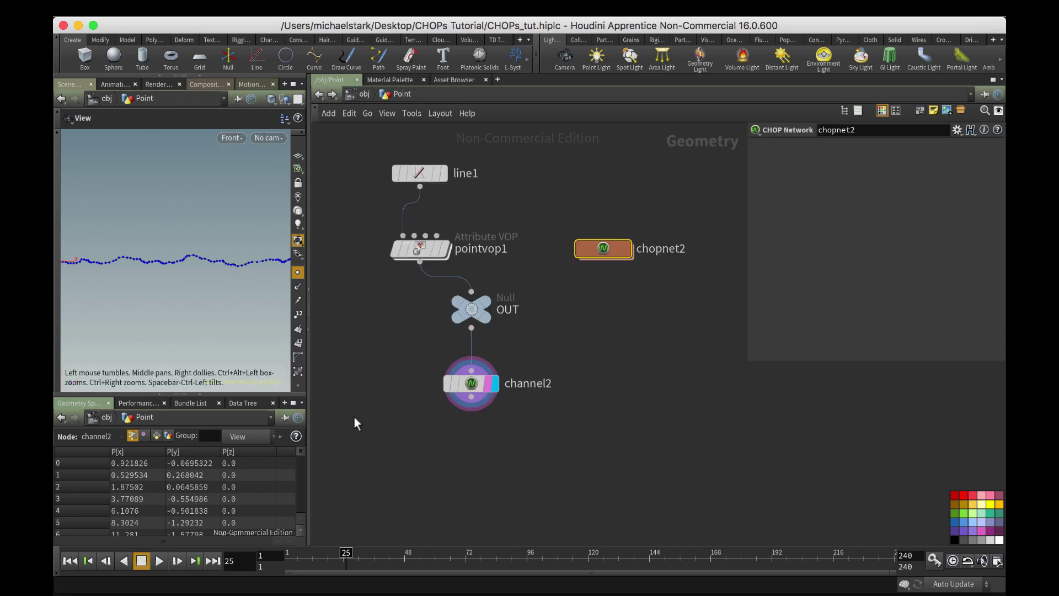
key("Tab")
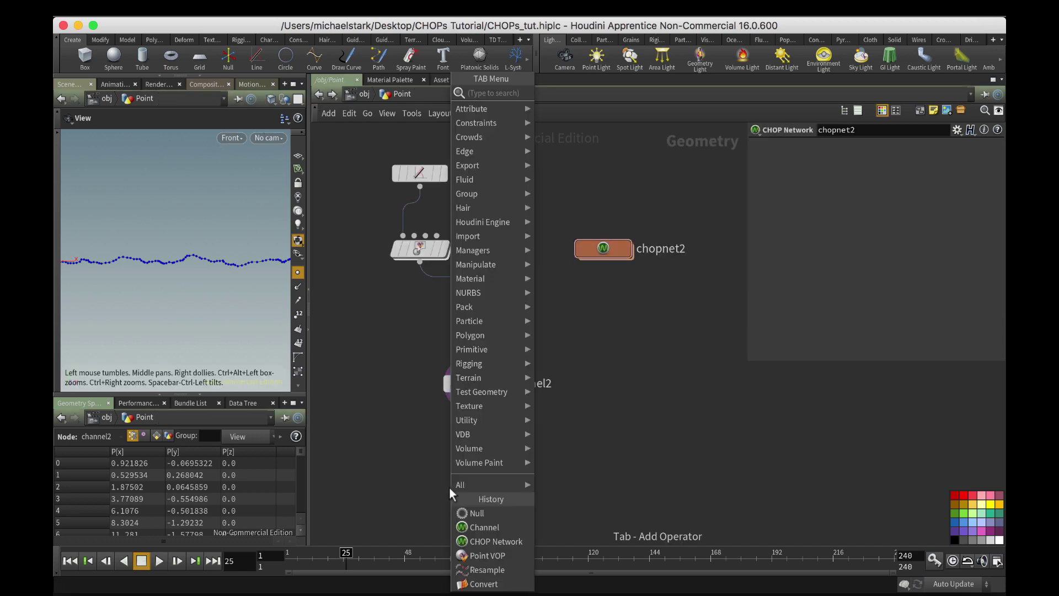
type("con")
mouse_move(463, 484)
left_click(583, 335)
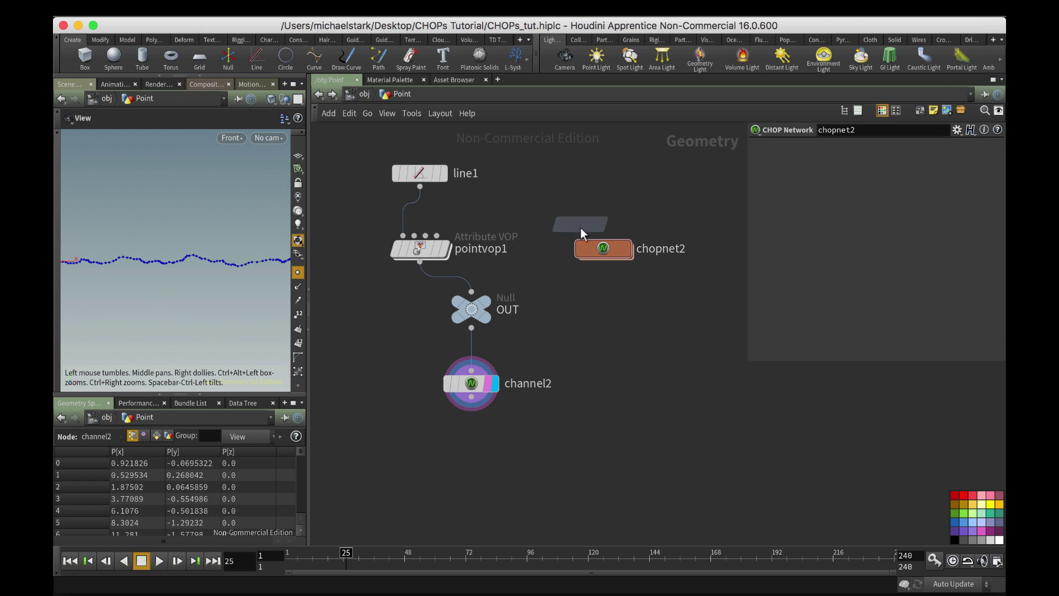
key("Escape")
- Add a Convert node below the Channel node and wire the Channel node's output into it
key("Tab")
type("conv")
key("Return")
left_click(478, 467)
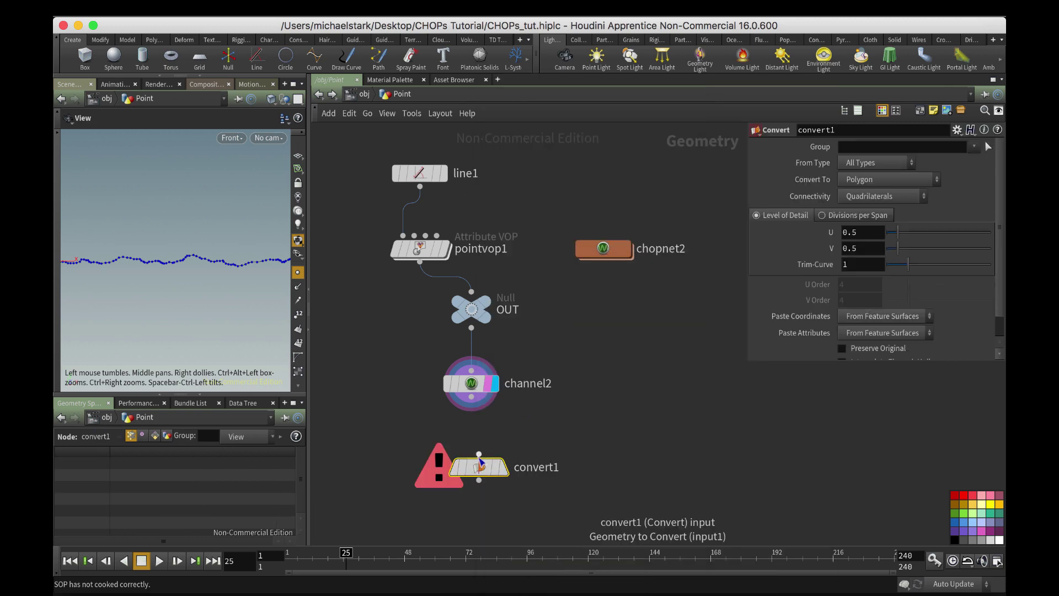
left_click_drag(471, 396, 479, 454)
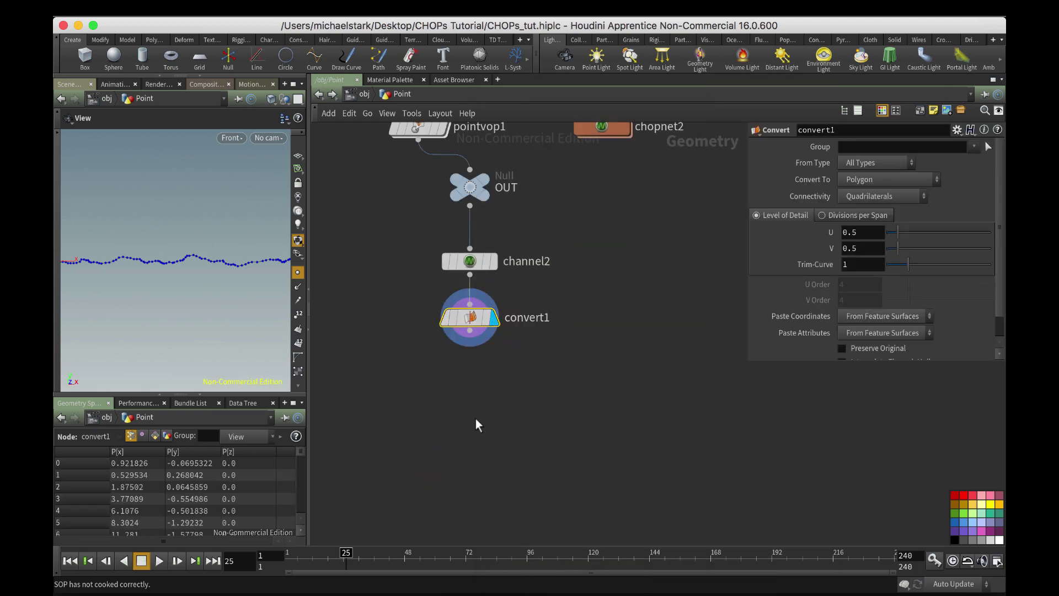
- Add a Resample node below the Convert node, connect it to Convert's output, and set it as the displayed node
key("Tab")
type("resample")
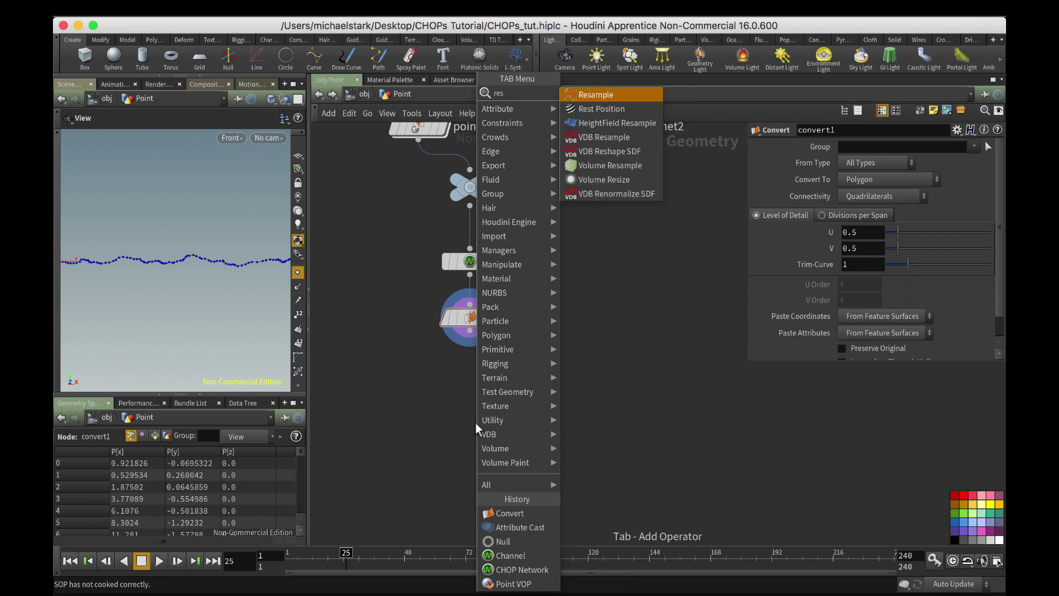
key("Return")
left_click(475, 424)
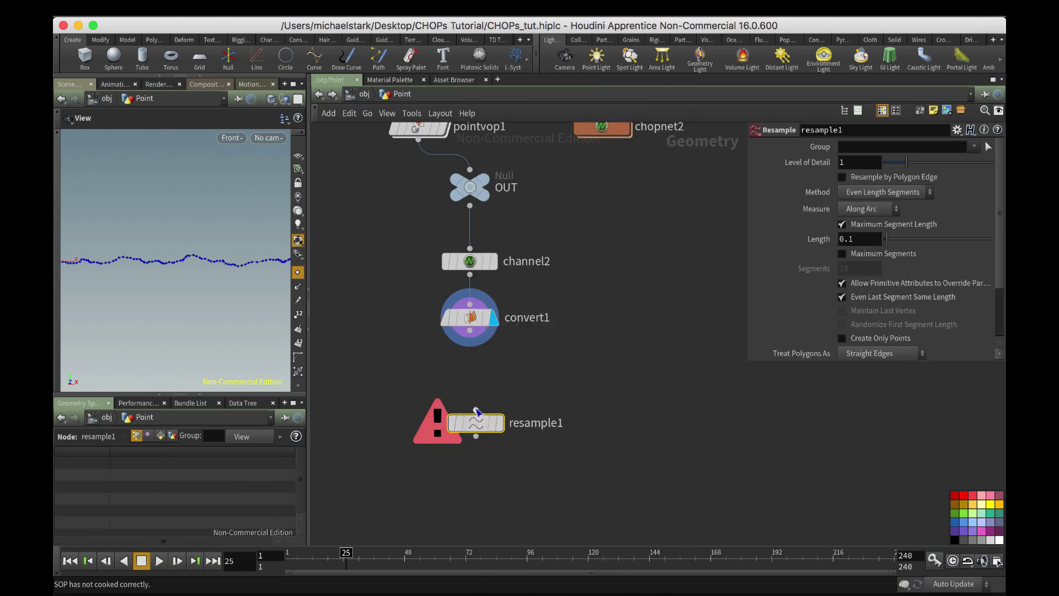
left_click(475, 410)
left_click(470, 329)
left_click(498, 423)
left_click_drag(482, 429, 475, 399)
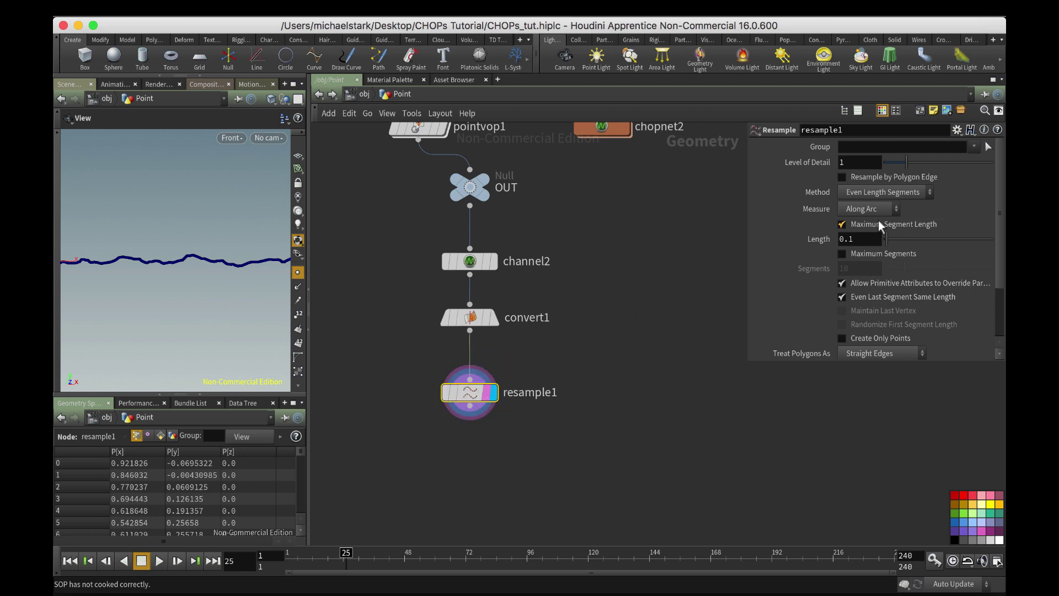
- Set the Resample length to 3.02, enable Create Only Points, and treat polygons as Subdivision Curves
left_click_drag(888, 238, 951, 236)
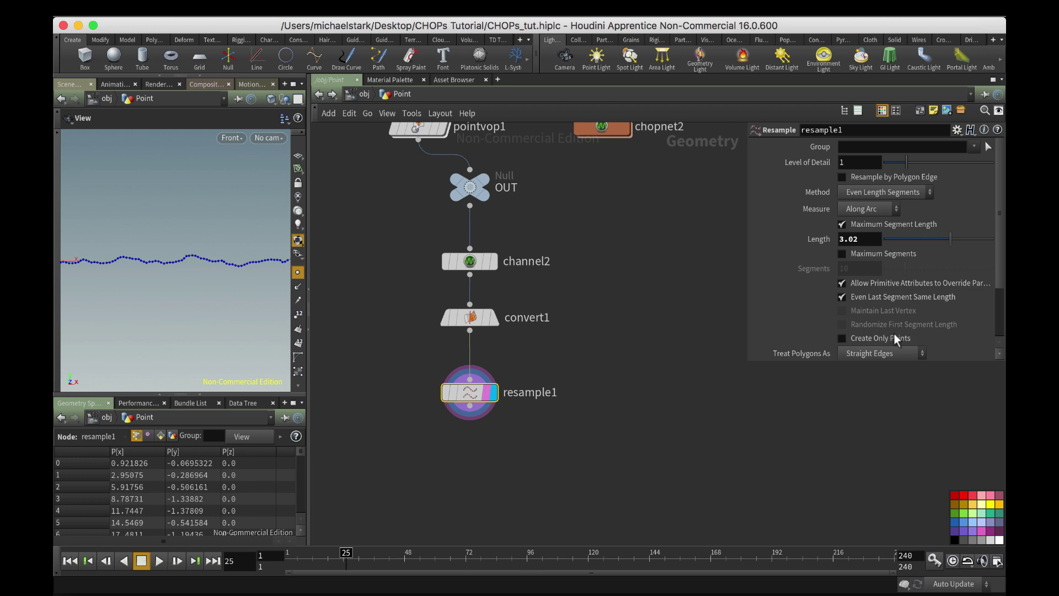
left_click(896, 338)
scroll(908, 280, "down", 2)
left_click(900, 322)
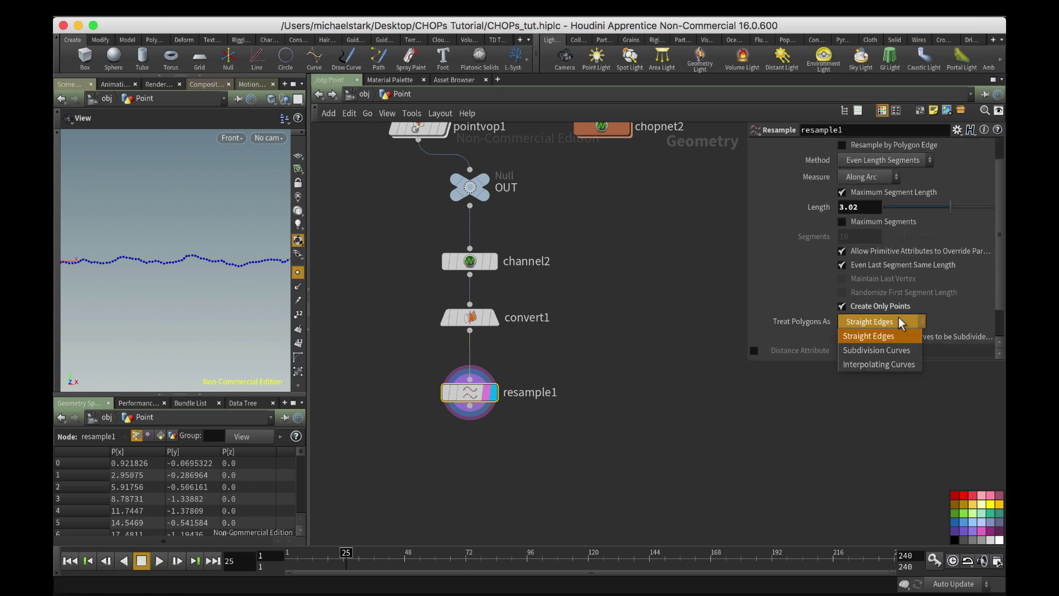
left_click(889, 353)
- Widen the viewport, add a Transform node beside the Channel branch, and wire the OUT null into it
left_click_drag(307, 273, 436, 278)
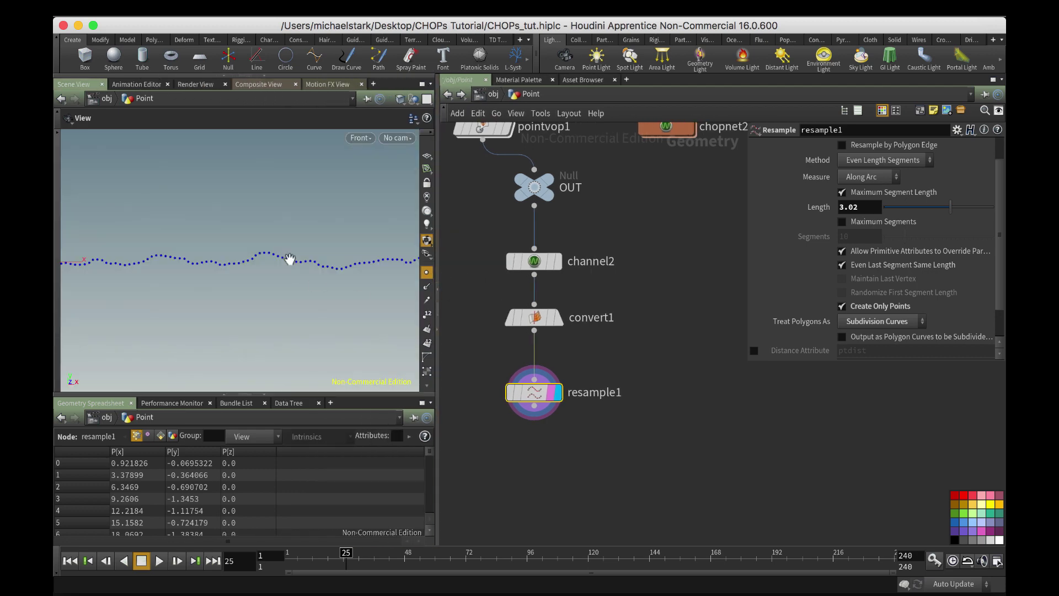
key("Tab")
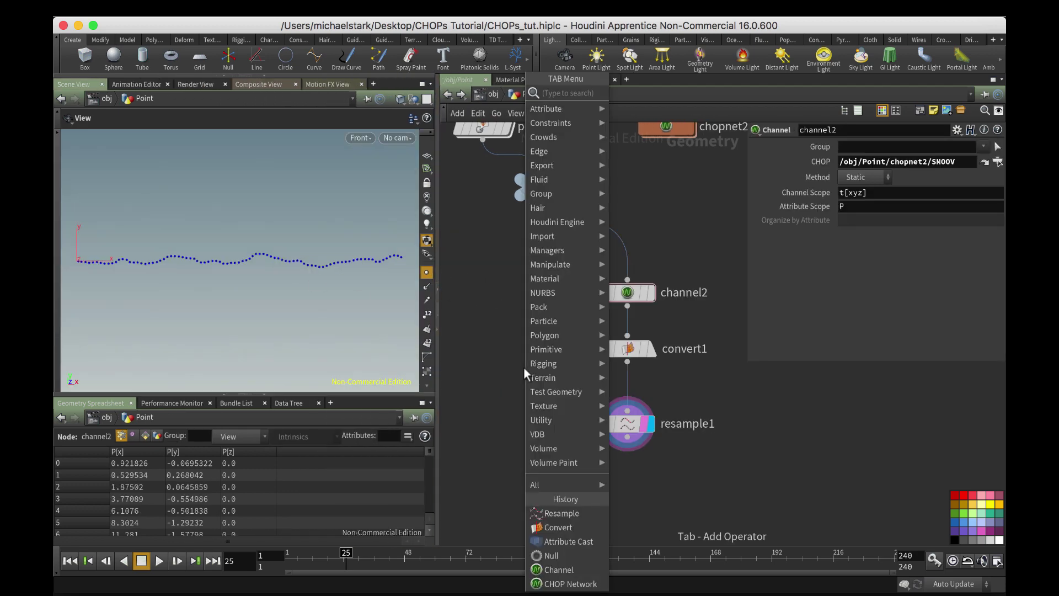
type("transfo")
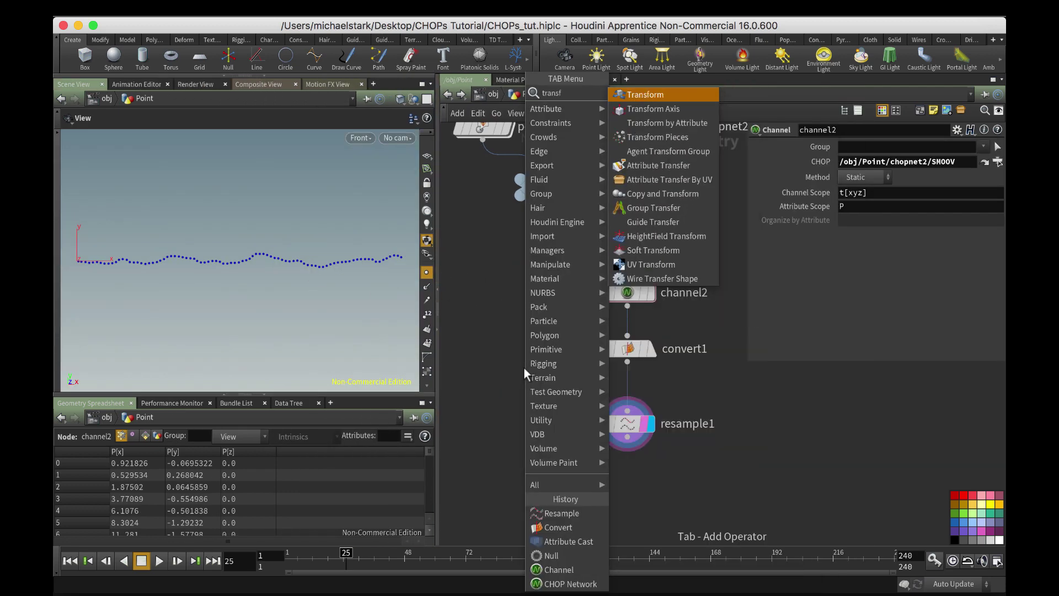
key("Return")
key("Return")
left_click(524, 354)
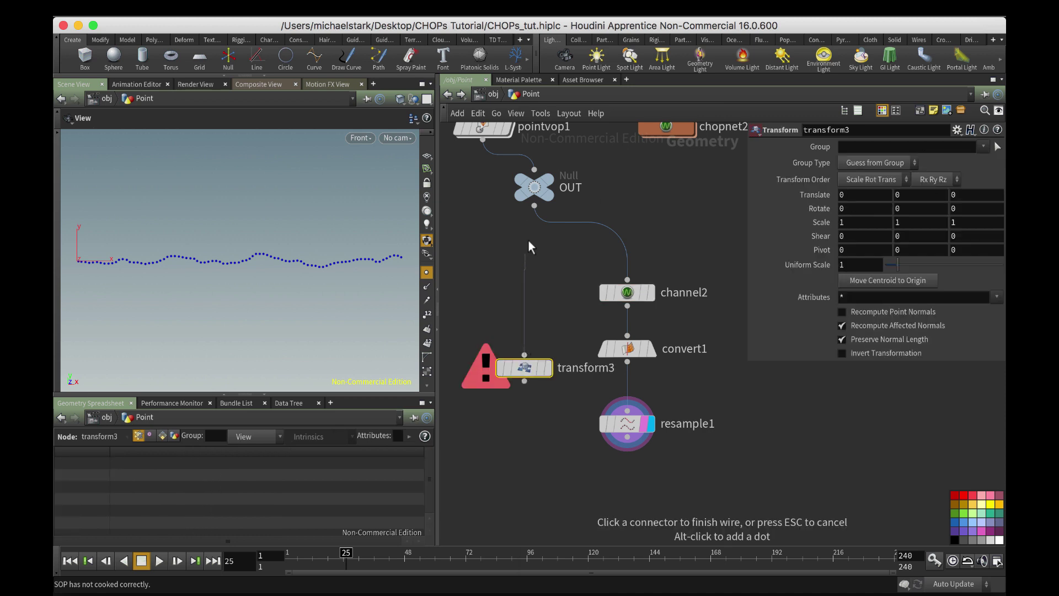
left_click(534, 206)
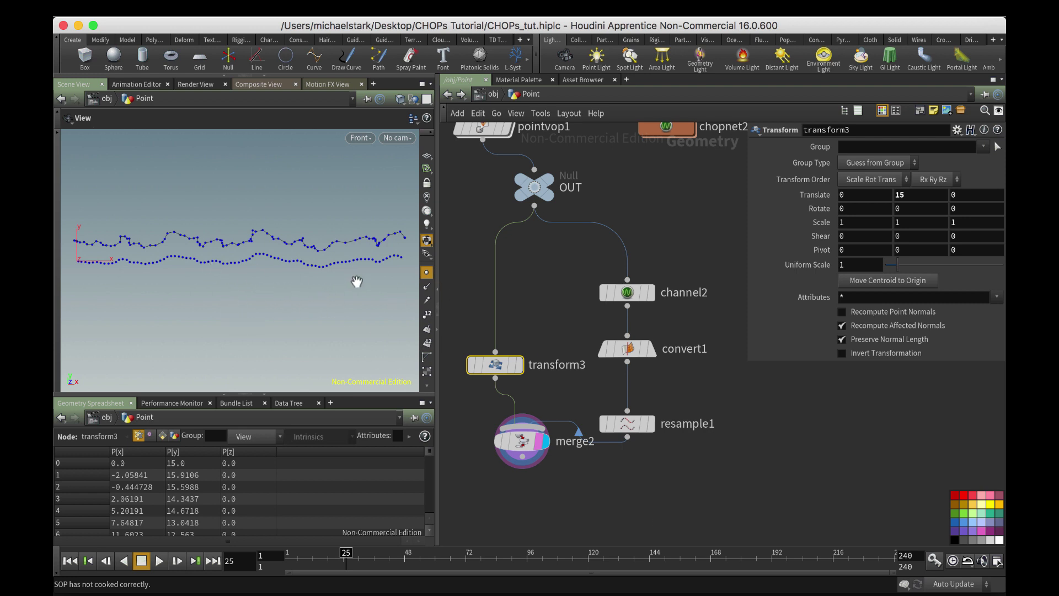
- Toggle the Channel node's bypass to compare the resampled line with and without the CHOP smoothing
left_click(616, 292)
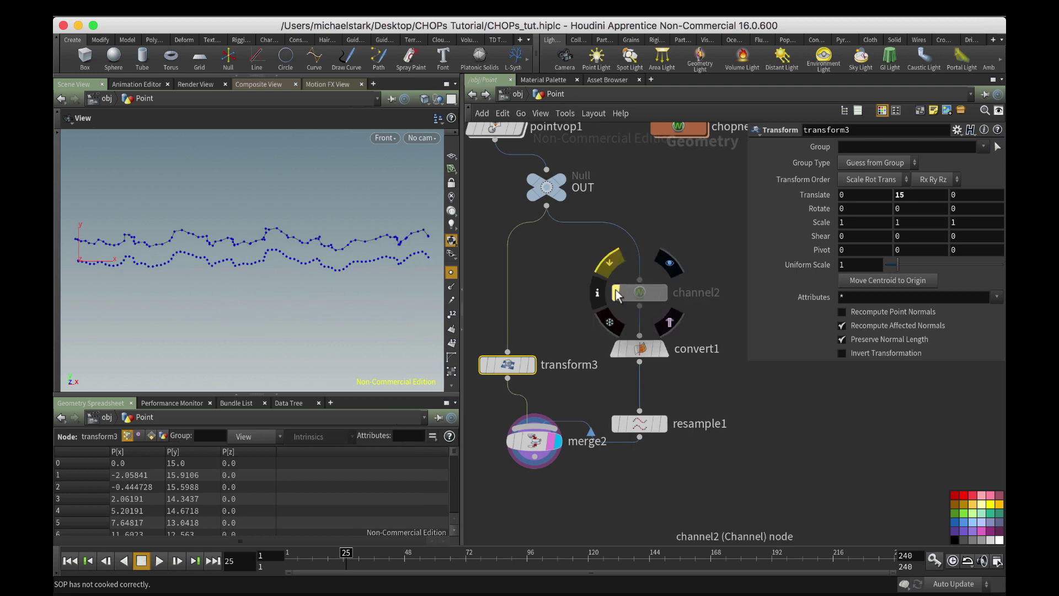
left_click(616, 293)
left_click(616, 292)
- Lower the Resample node's maximum segment length to the low end of its range
left_click(630, 426)
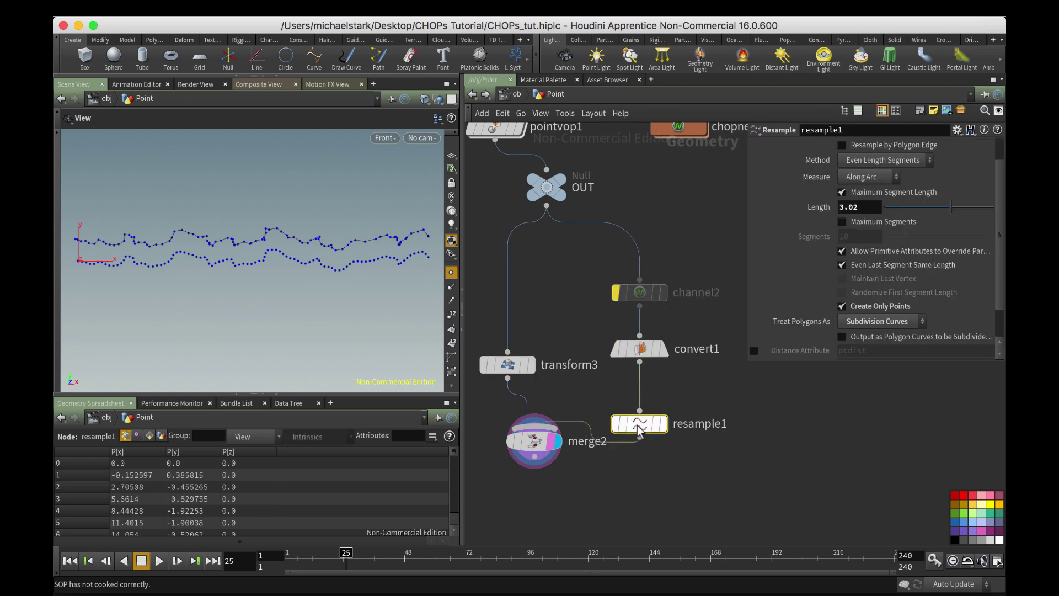
left_click_drag(914, 207, 887, 209)
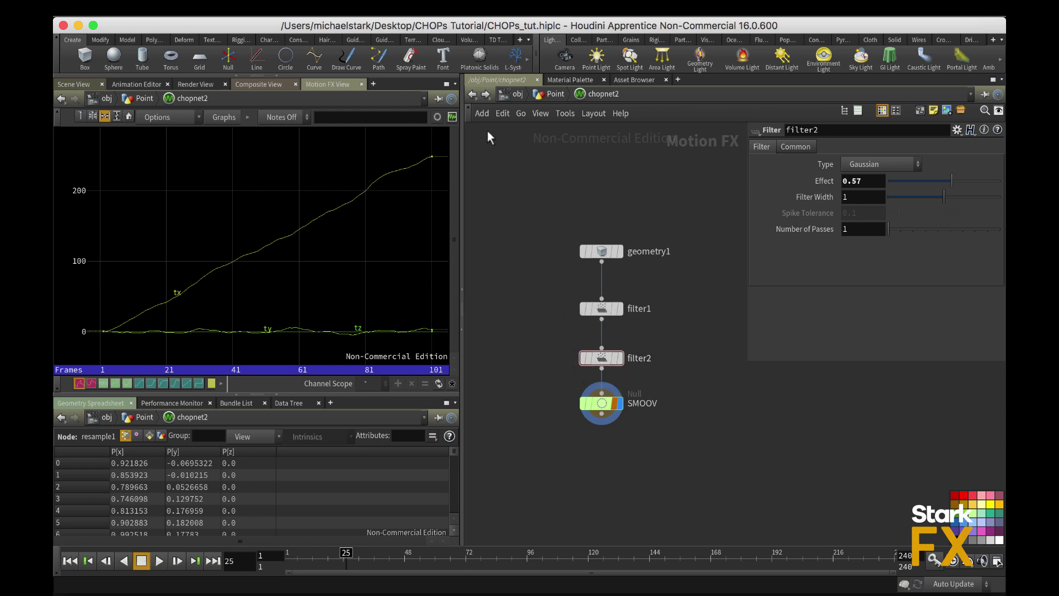
- Compare the Geometry node's tx curve with SMOOV's filtered tx curve up close in the chopnet2 motion graph
left_click(473, 95)
left_click(473, 96)
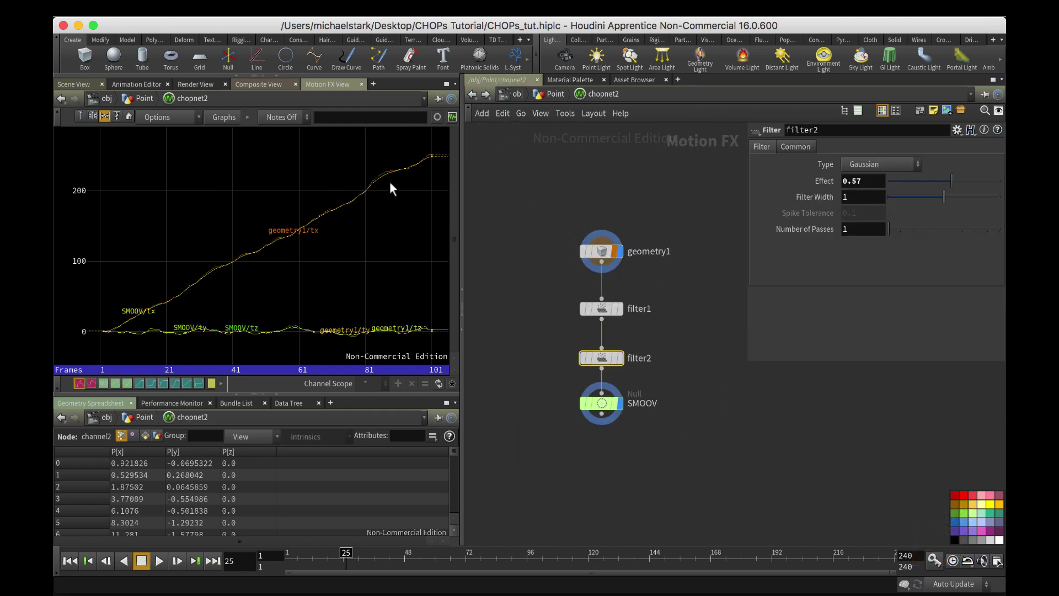
scroll(384, 174, "up", 5)
scroll(384, 174, "up", 4)
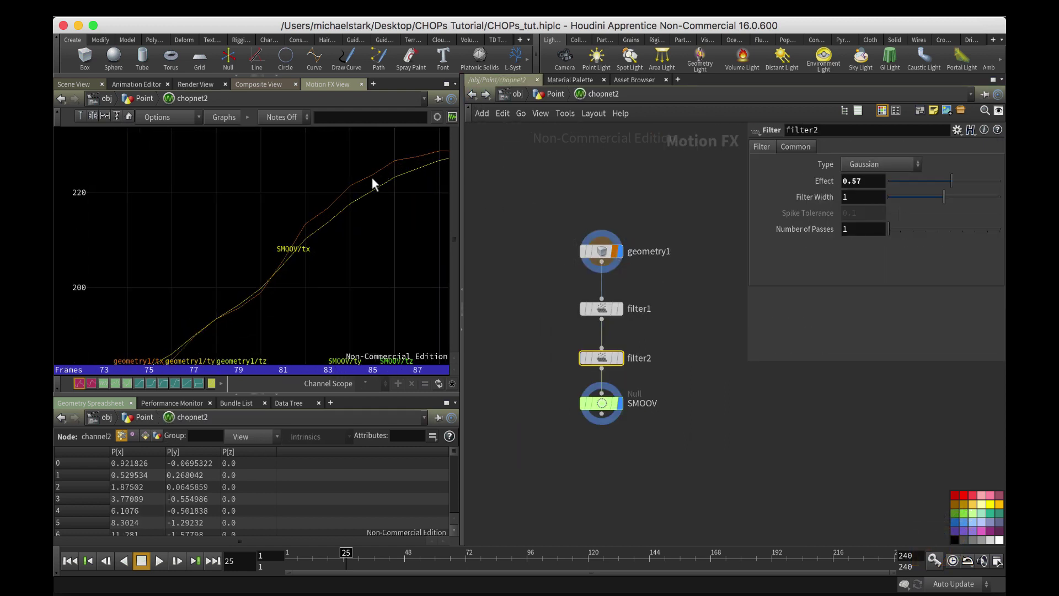